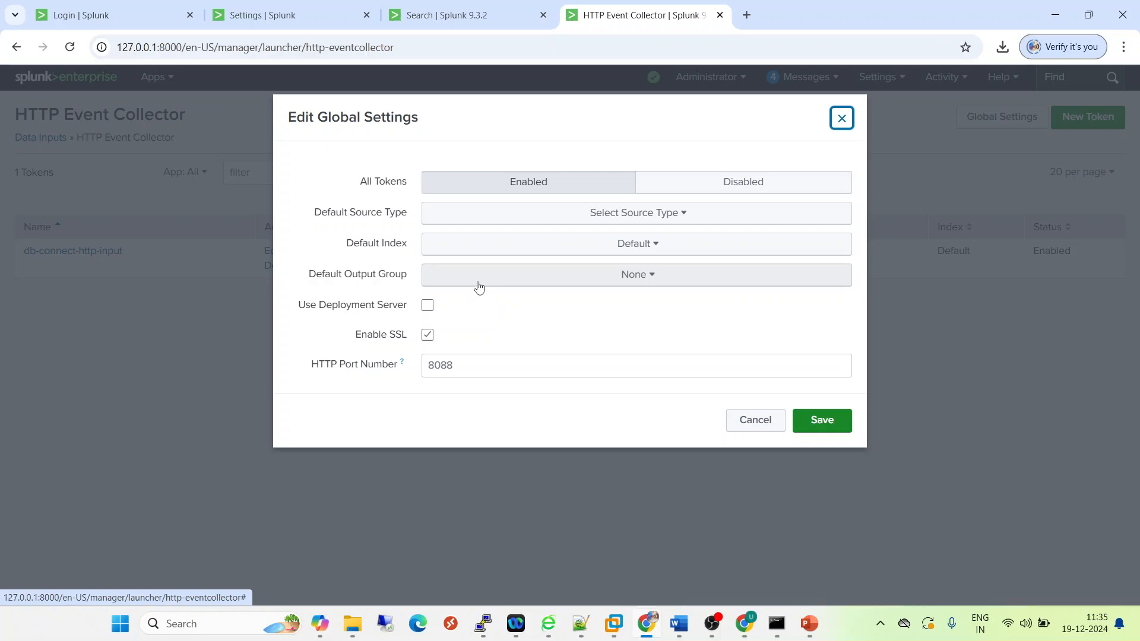
# - Review the HTTP Event Collector global settings, including the default output group options and HTTP port number, and close them without saving
pyautogui.click(503, 283)
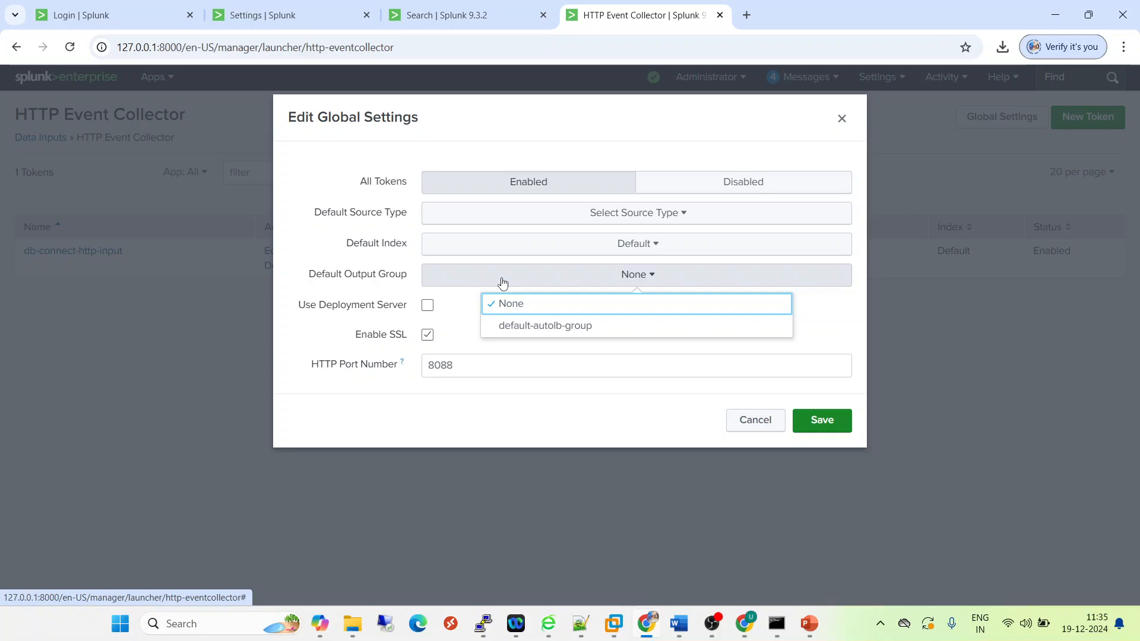
pyautogui.click(503, 283)
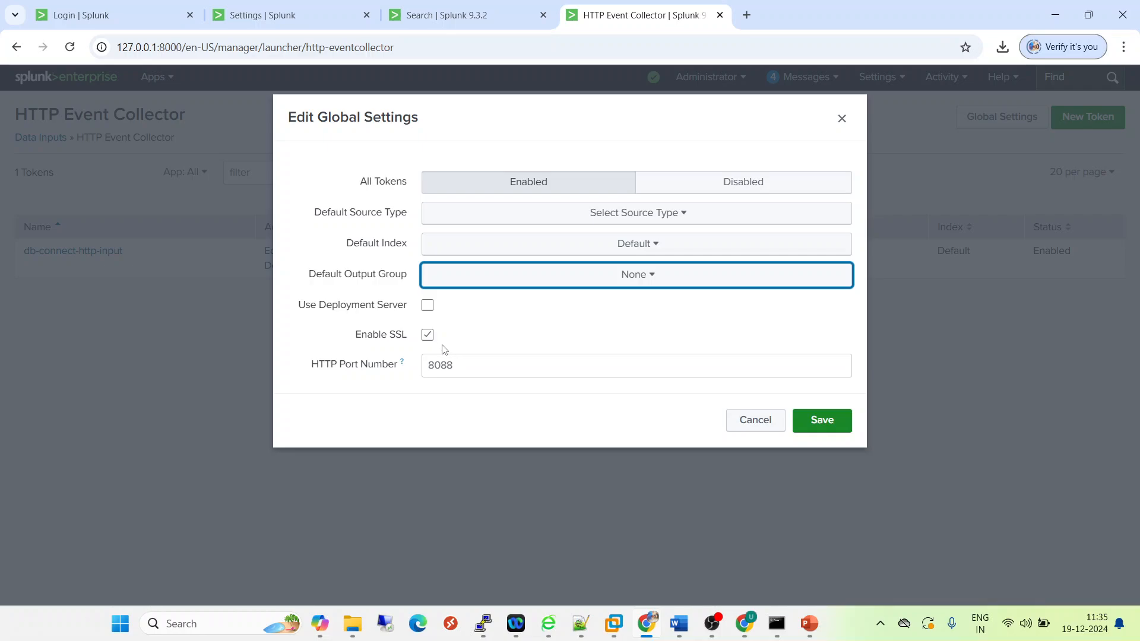
pyautogui.doubleClick(472, 367)
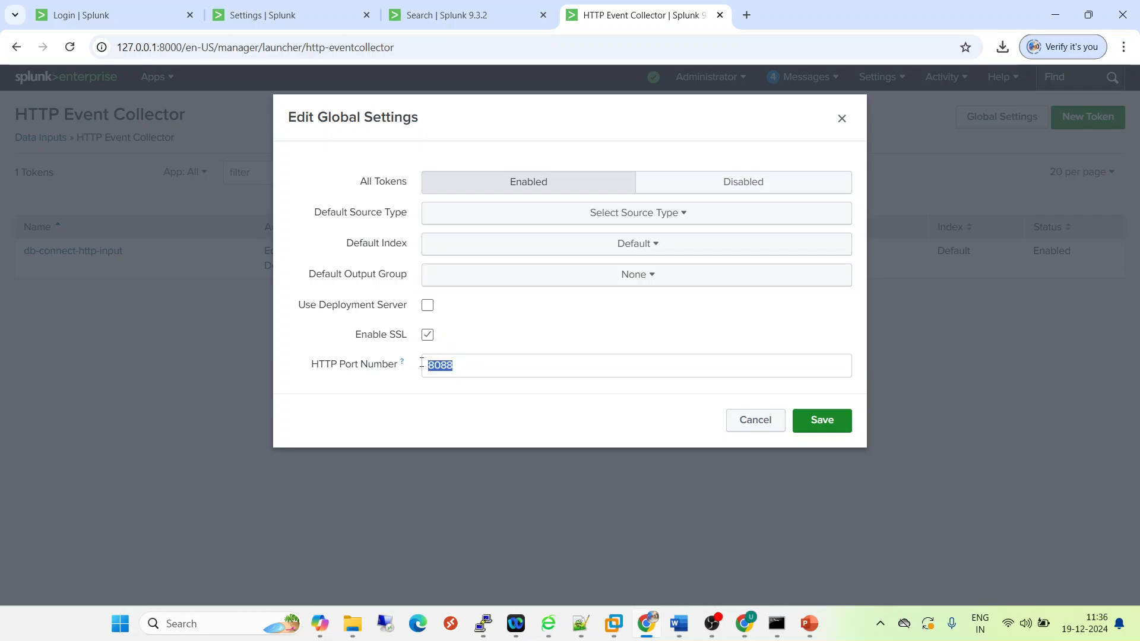
pyautogui.click(482, 424)
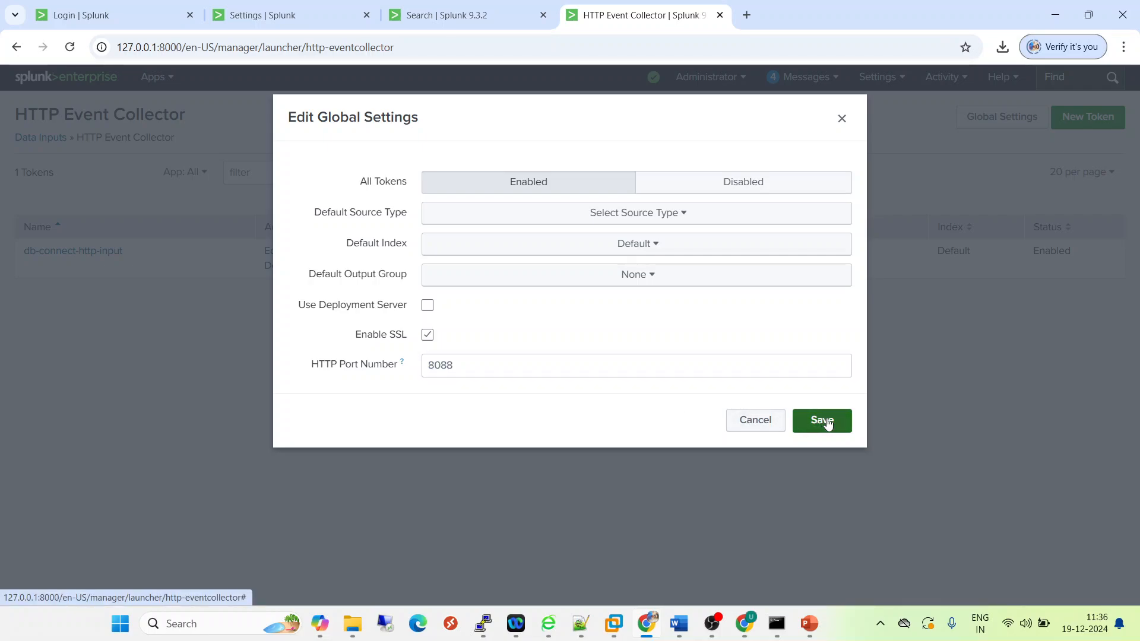
pyautogui.click(758, 421)
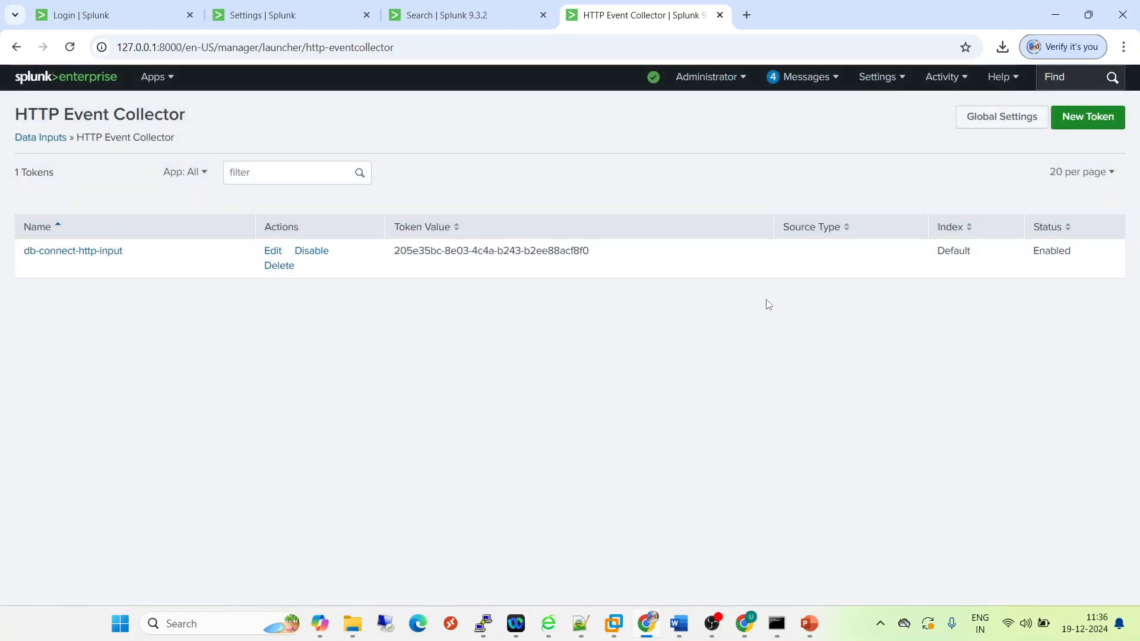
# - Start a new HTTP Event Collector token named testtoken, leave the optional fields at their defaults, and continue to the input settings
pyautogui.click(1086, 118)
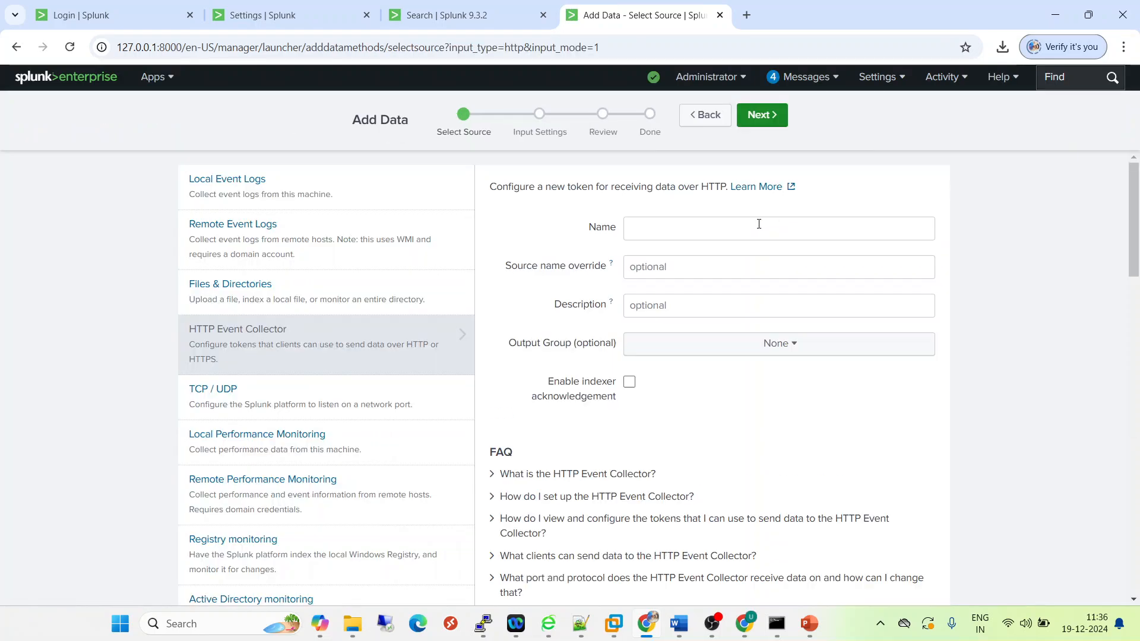
pyautogui.click(651, 231)
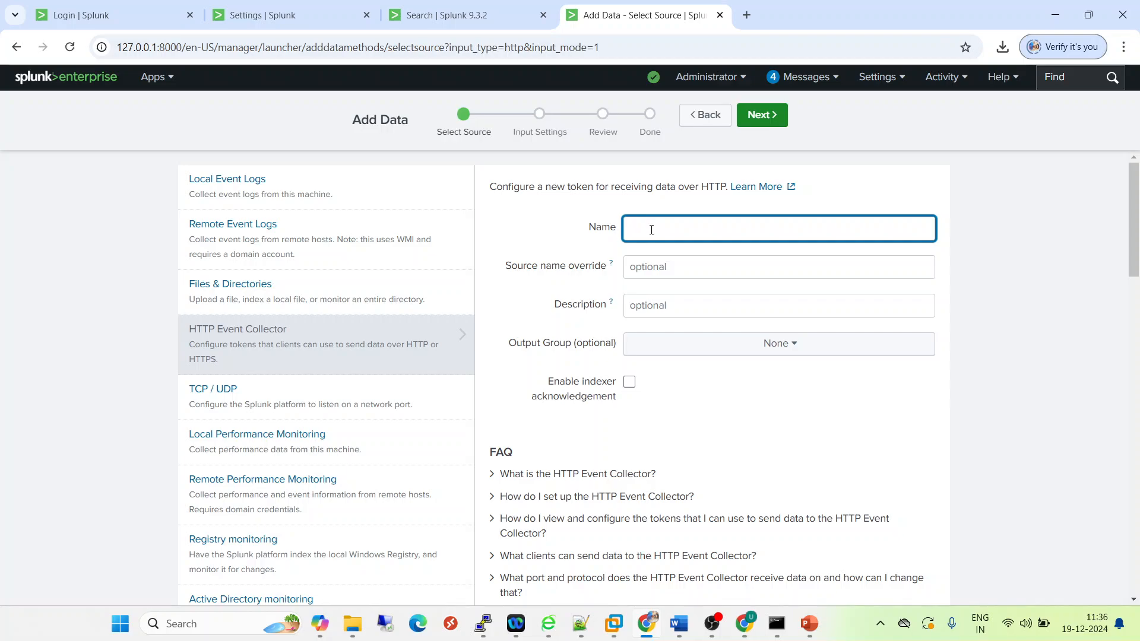
pyautogui.write('test')
pyautogui.press('BackSpace')
pyautogui.write('token')
pyautogui.click(664, 267)
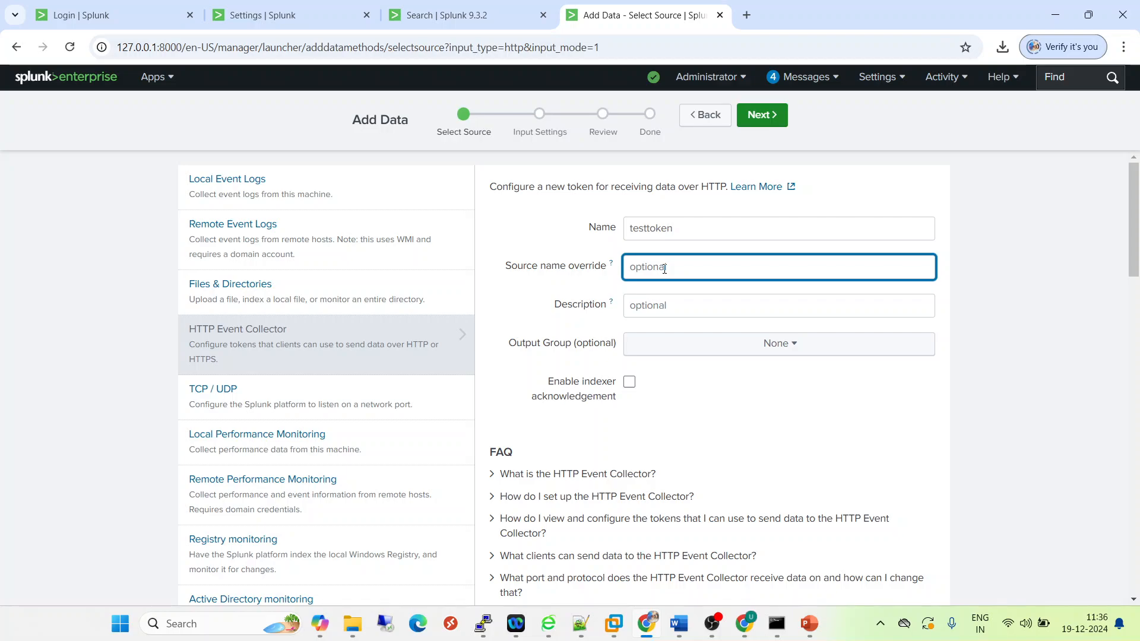
pyautogui.click(675, 307)
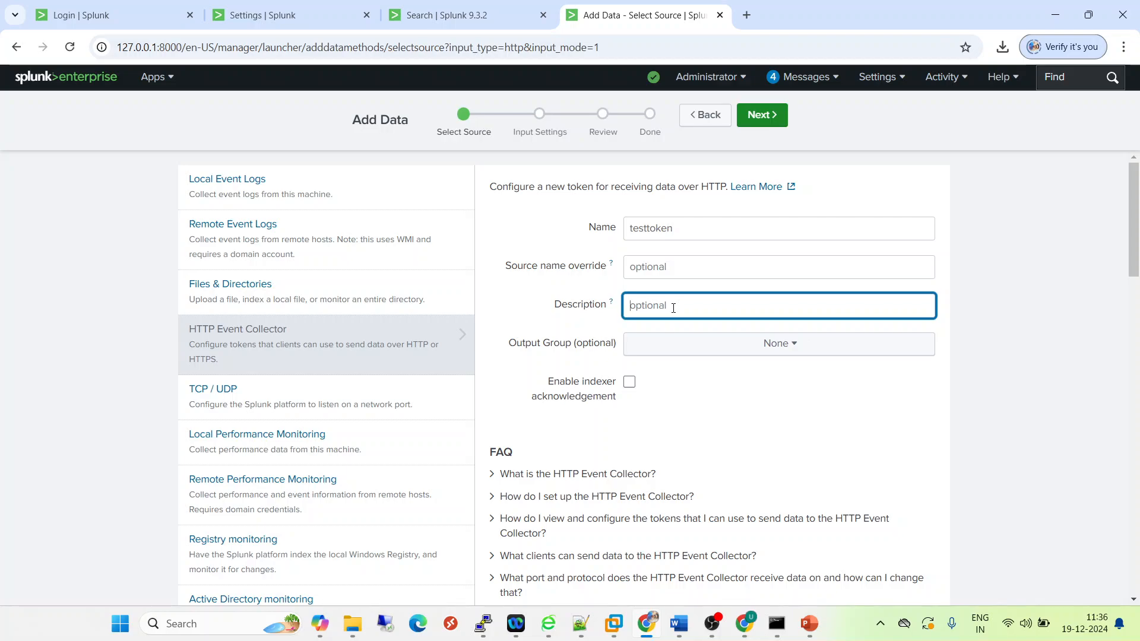
pyautogui.click(689, 348)
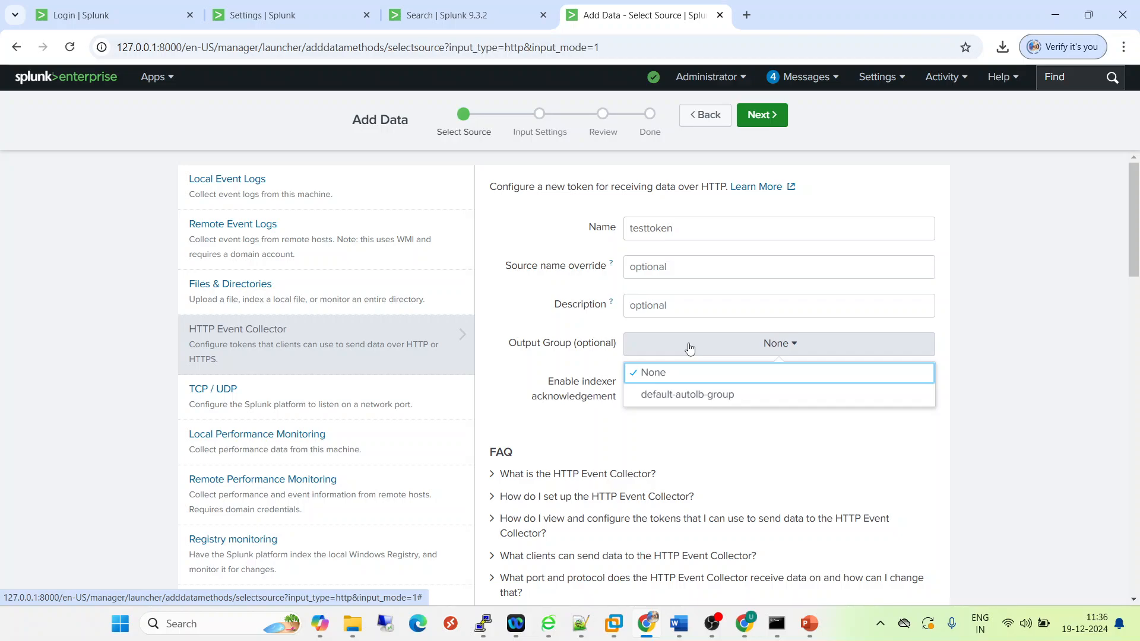
pyautogui.click(595, 432)
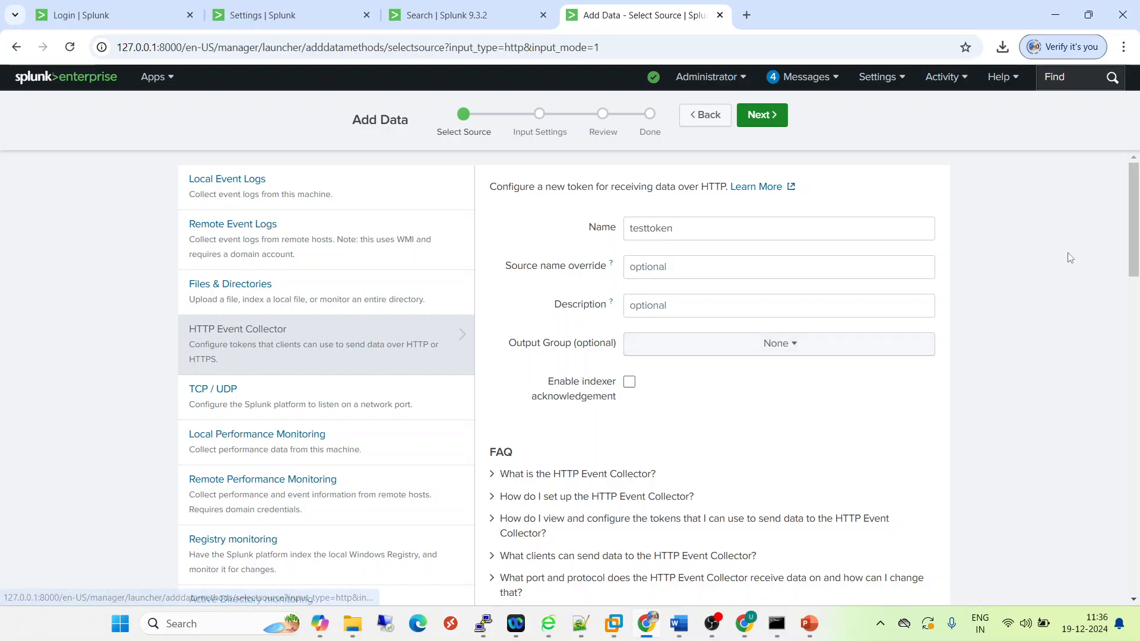
pyautogui.click(767, 124)
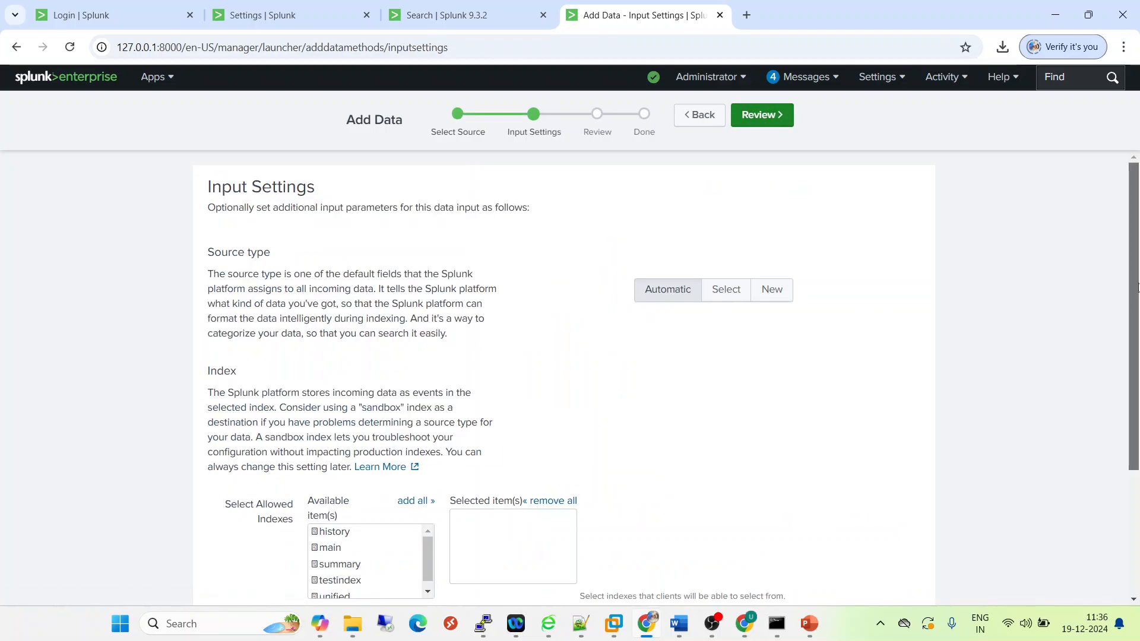
# - Define a new source type named hec_data for the token, keeping the Custom category and an empty description
pyautogui.scroll(-1, 1126, 339)
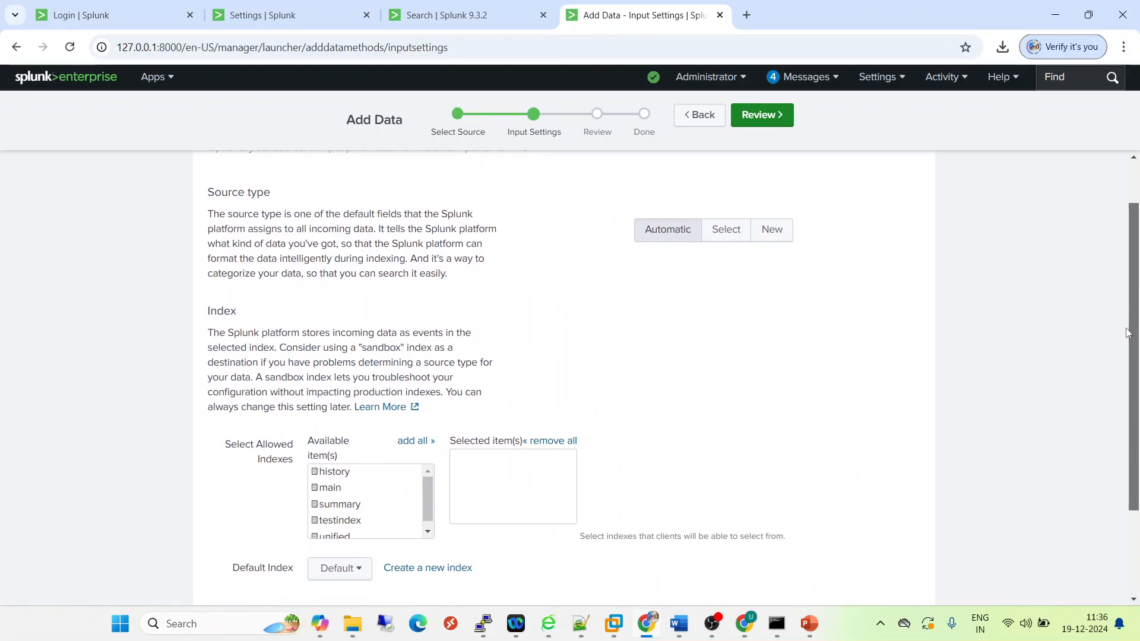
pyautogui.click(766, 223)
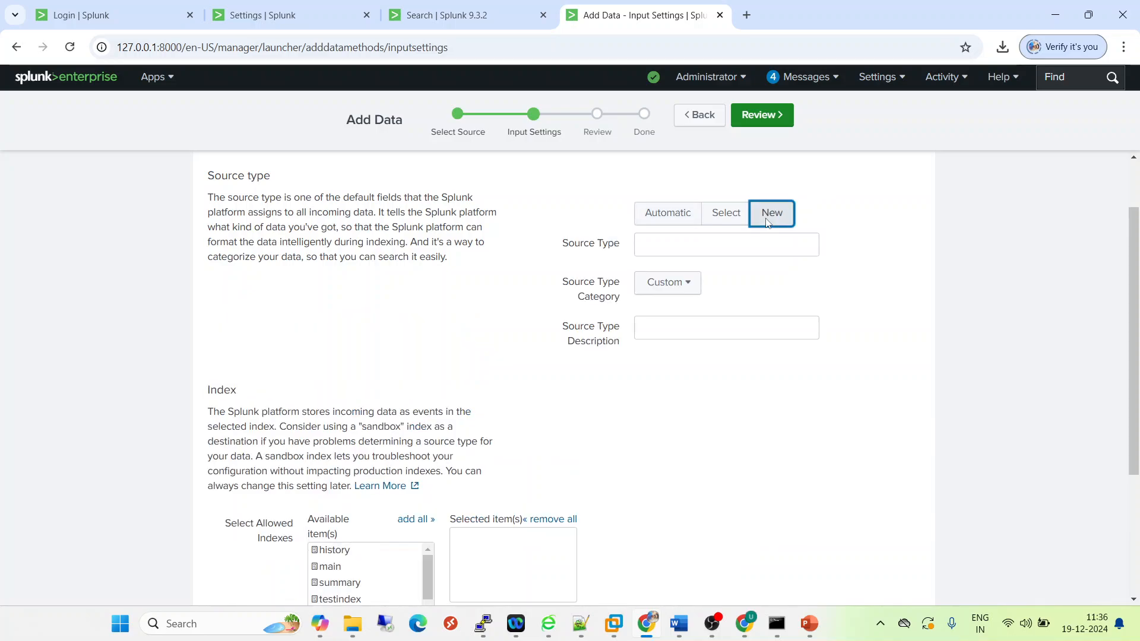
pyautogui.click(665, 248)
pyautogui.write('he')
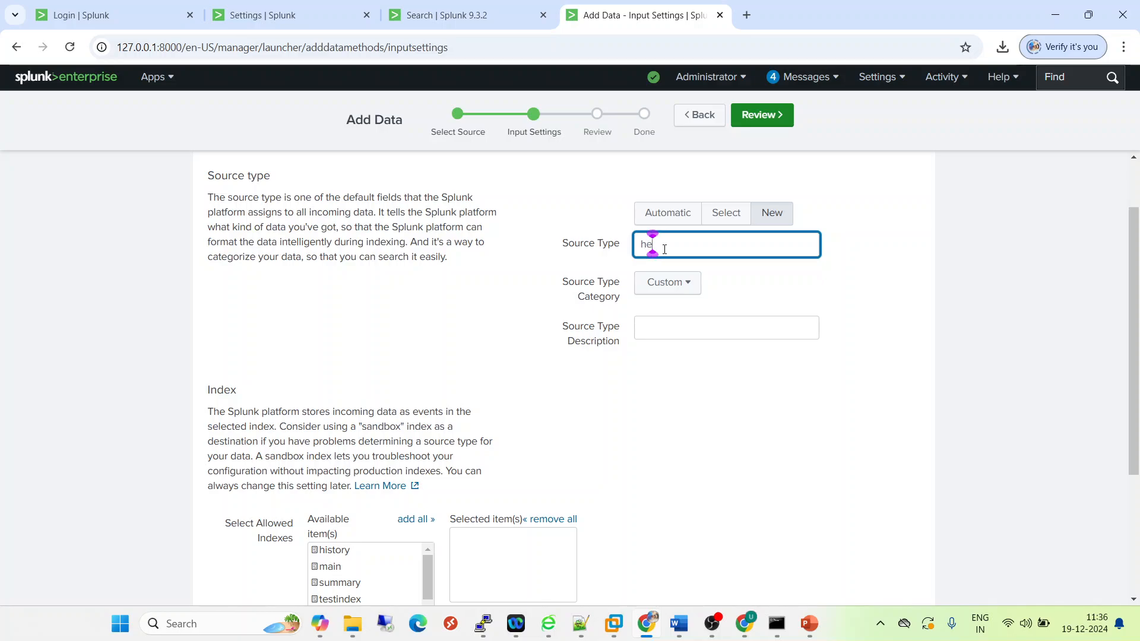
pyautogui.write('c_data')
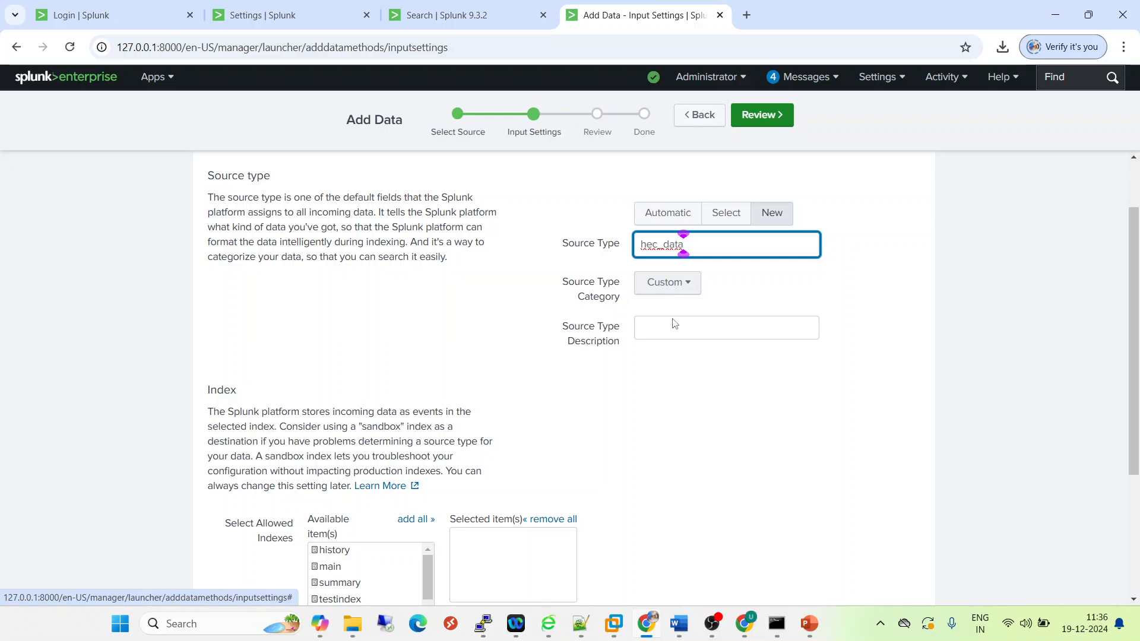
pyautogui.click(661, 367)
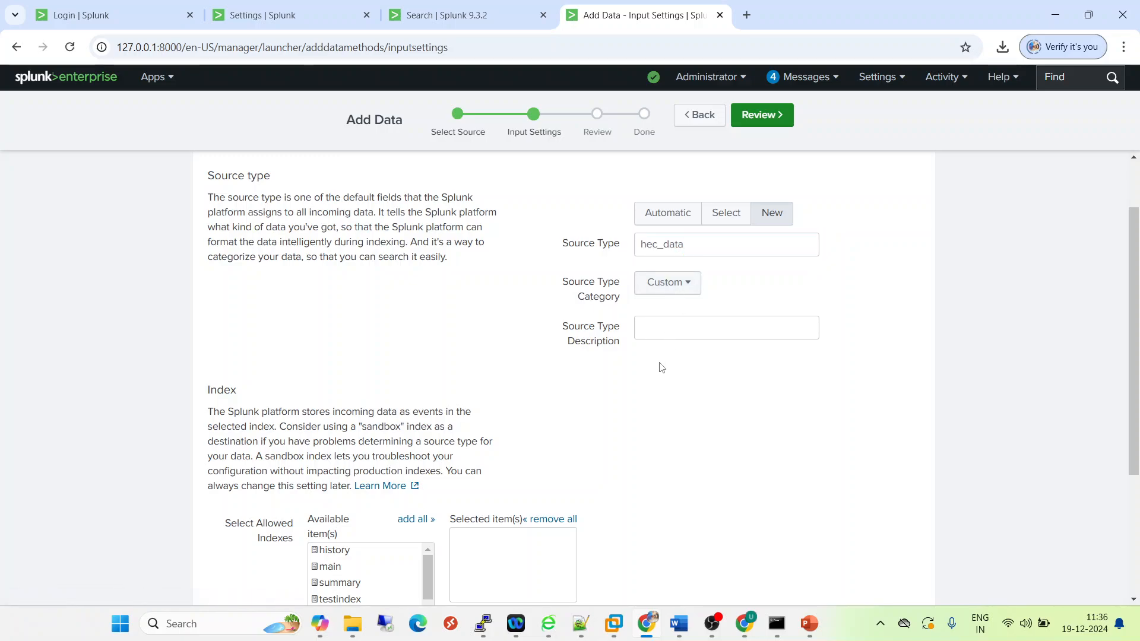
pyautogui.click(690, 329)
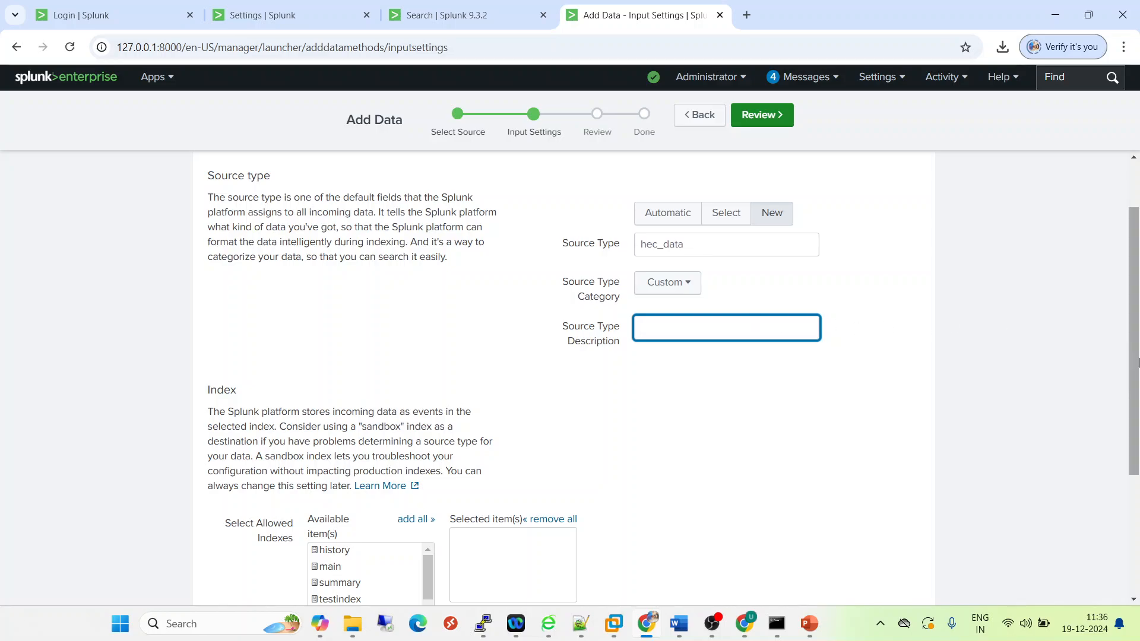
# - Add unified as the token's allowed index, and review and submit the token configuration
pyautogui.scroll(-2, 1137, 369)
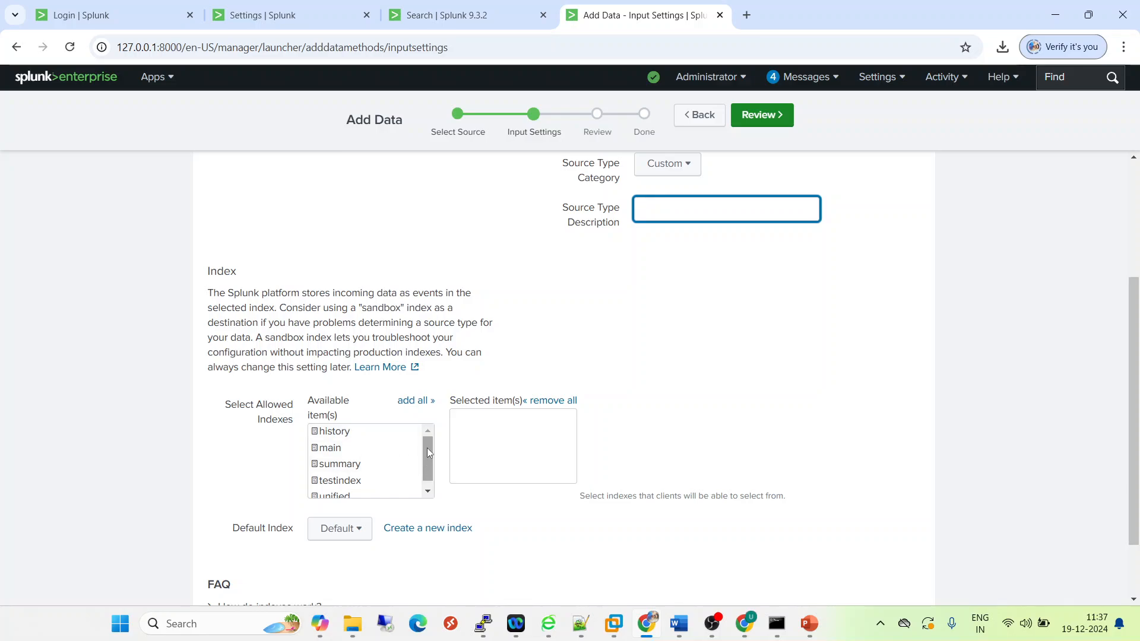
pyautogui.moveTo(426, 448); pyautogui.dragTo(425, 472)
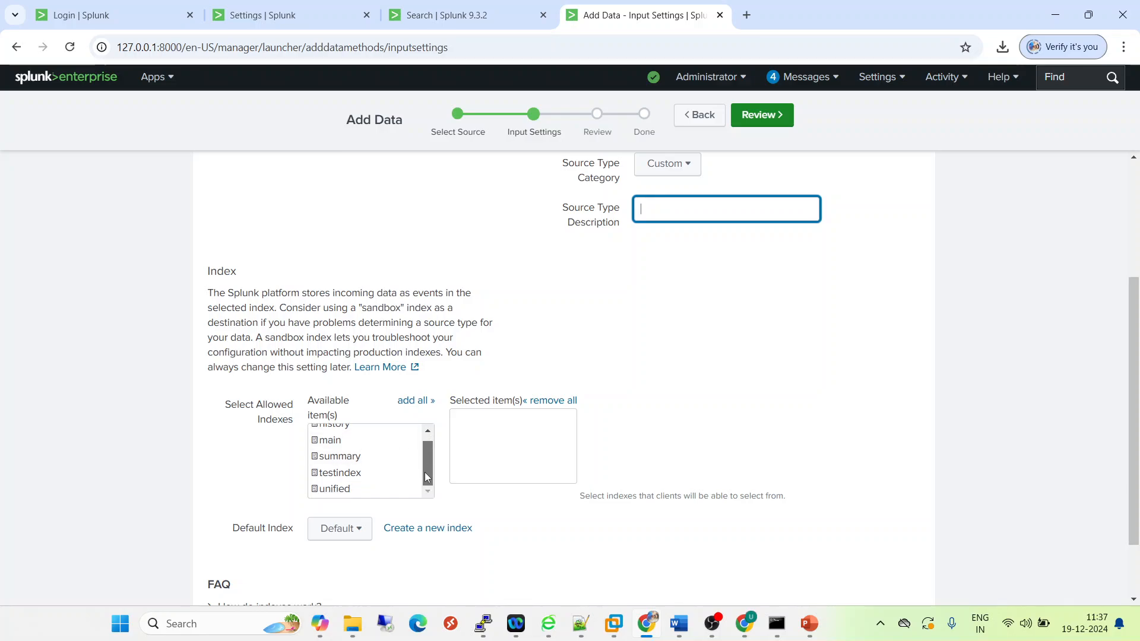
pyautogui.click(345, 490)
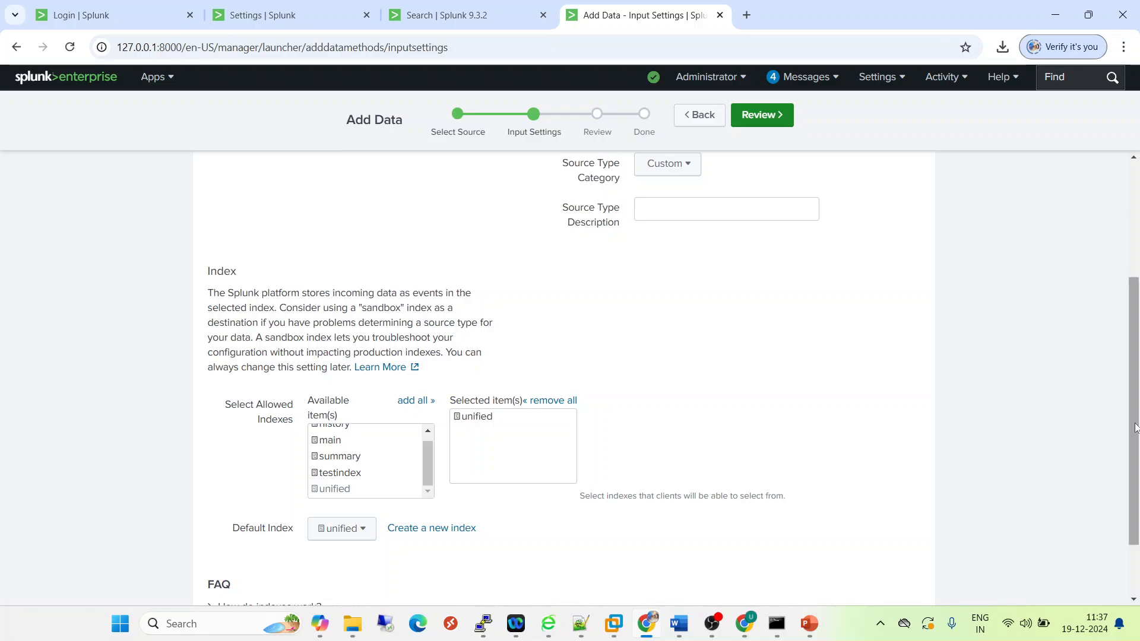
pyautogui.moveTo(1134, 424); pyautogui.dragTo(1134, 426)
pyautogui.click(781, 118)
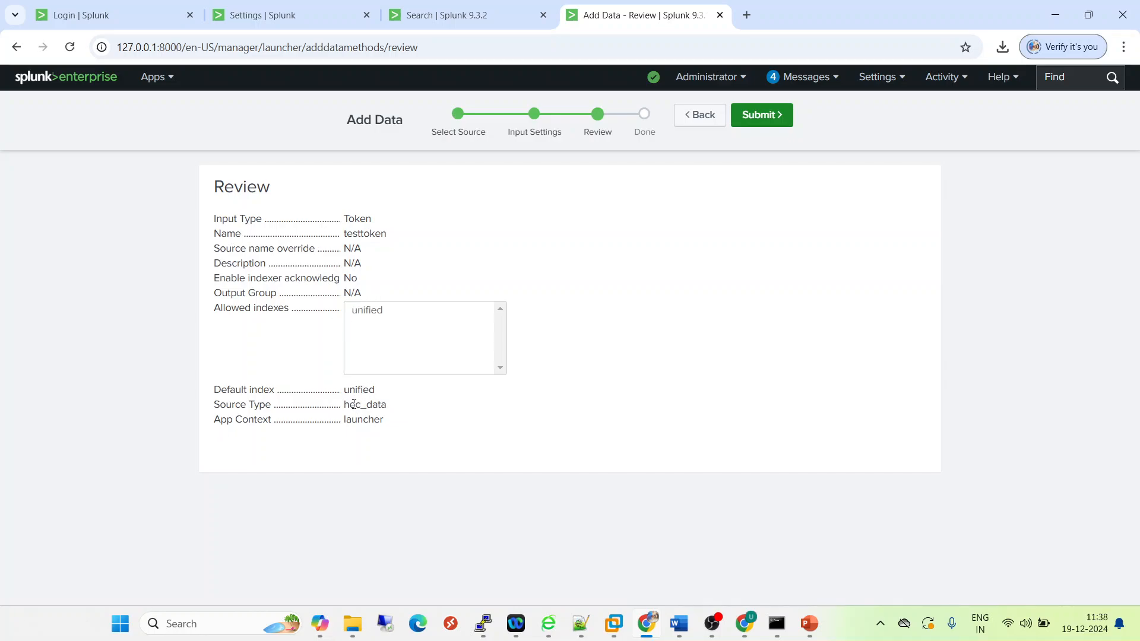
pyautogui.click(771, 115)
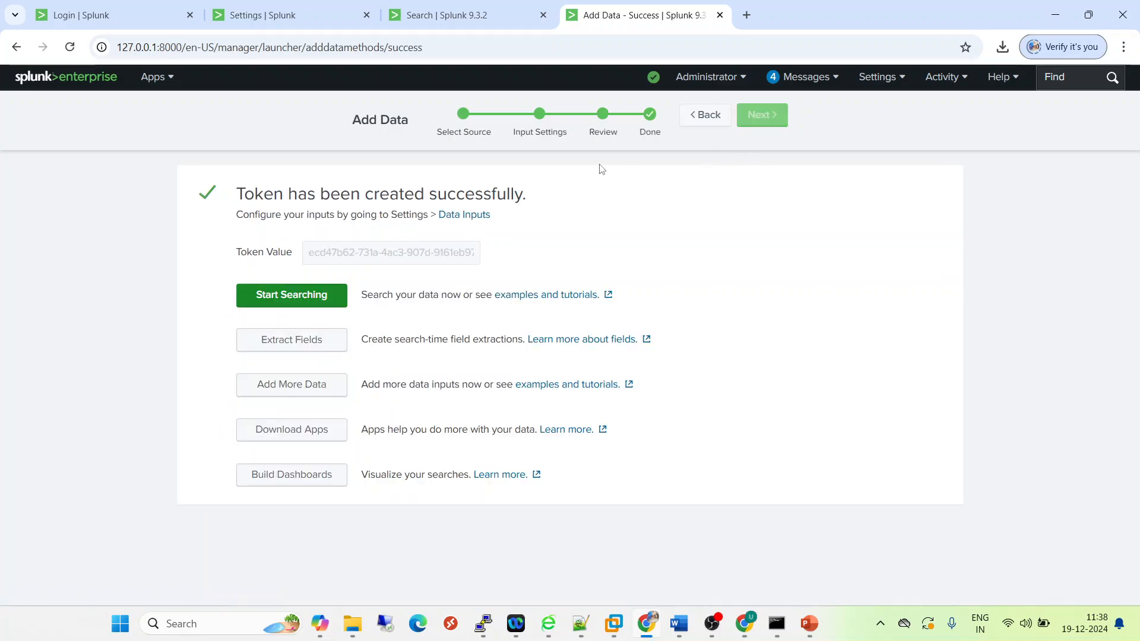
# - Copy the new token's value and select the testtoken value in the HTTP Event Collector list under data inputs
pyautogui.moveTo(310, 254); pyautogui.dragTo(485, 254)
pyautogui.hotkey('ctrl', 'c')
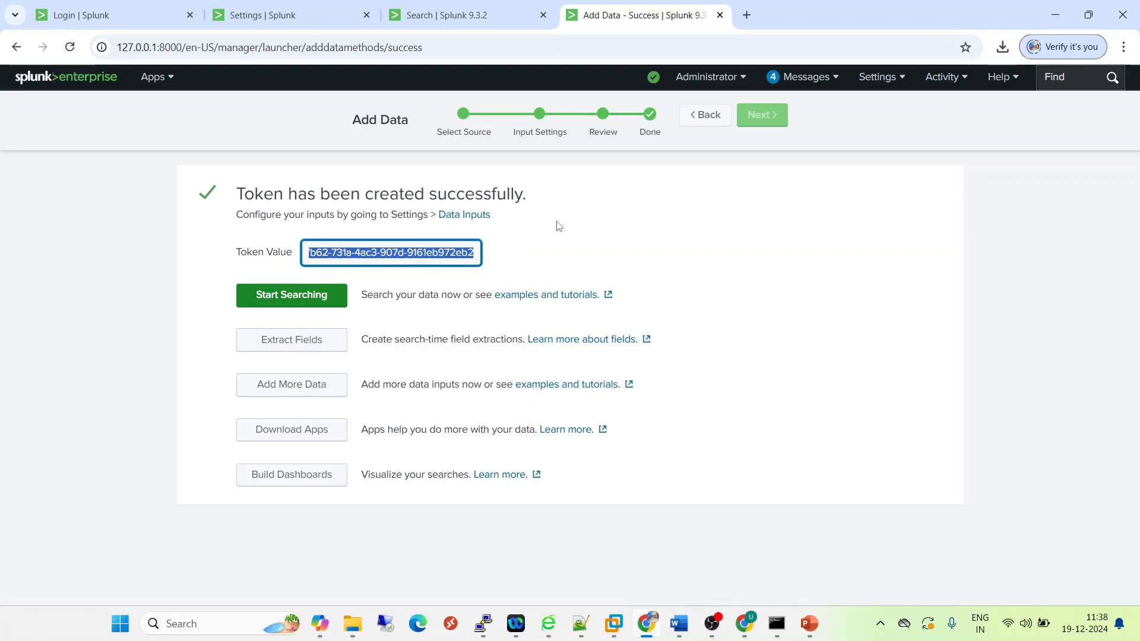
pyautogui.click(876, 81)
pyautogui.click(968, 189)
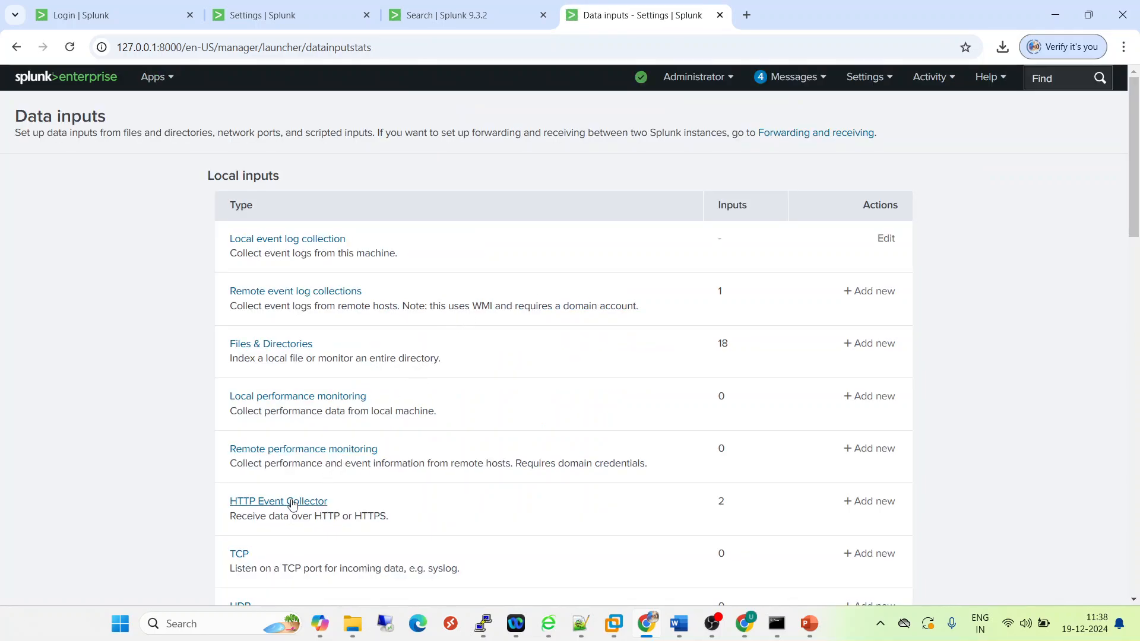
pyautogui.click(291, 502)
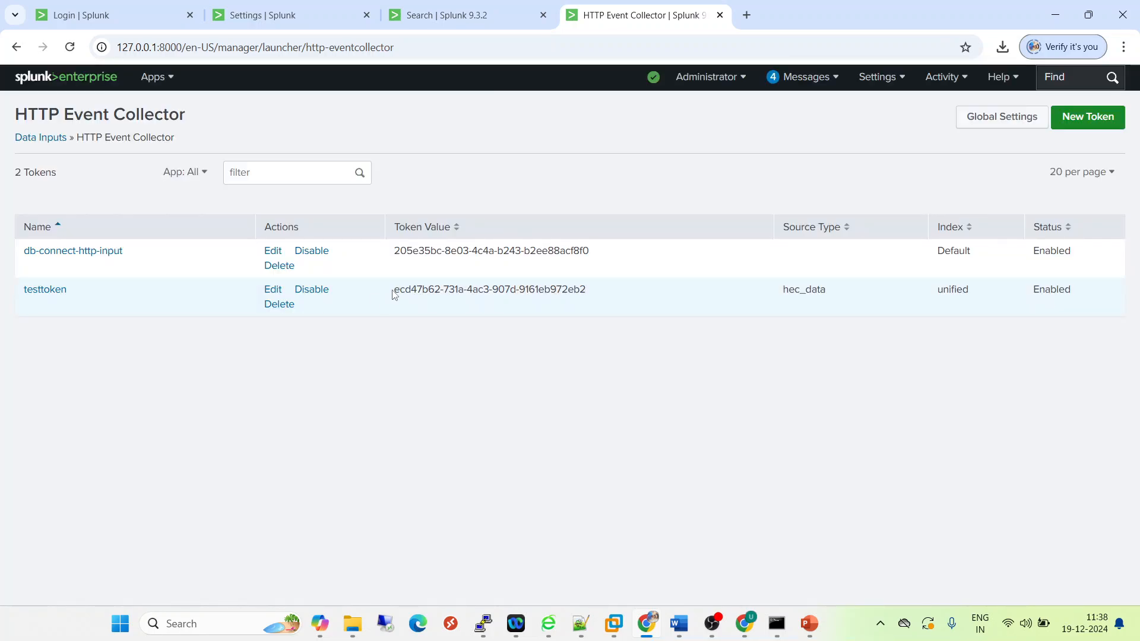
pyautogui.click(396, 290)
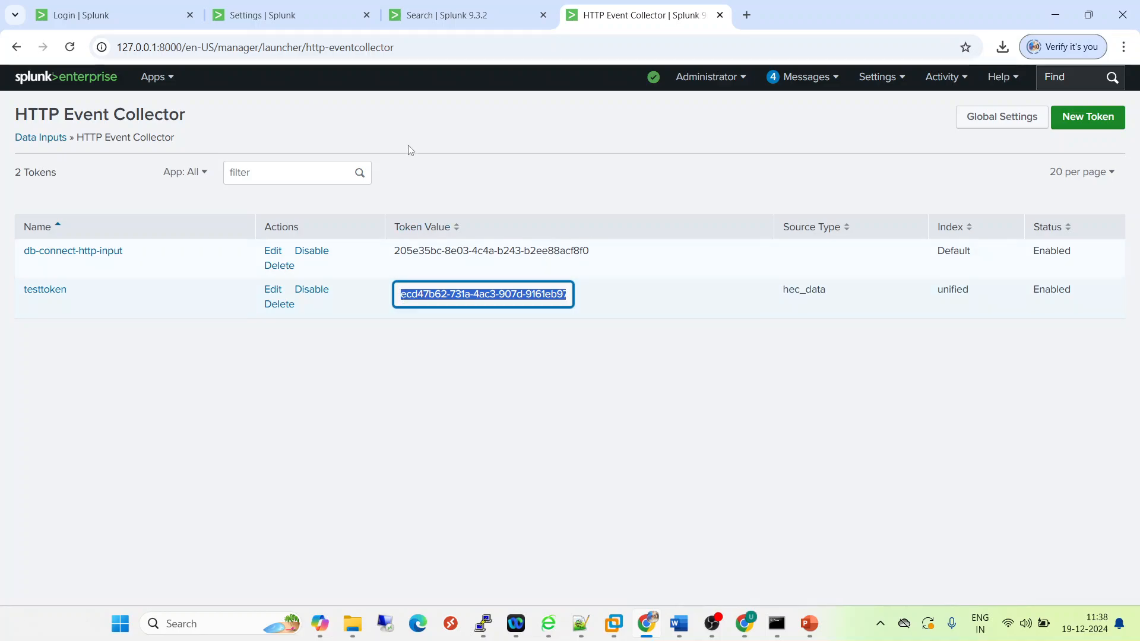
# - Run the search index=unified earliest=1 on the production search head to check the events in that index
pyautogui.click(436, 16)
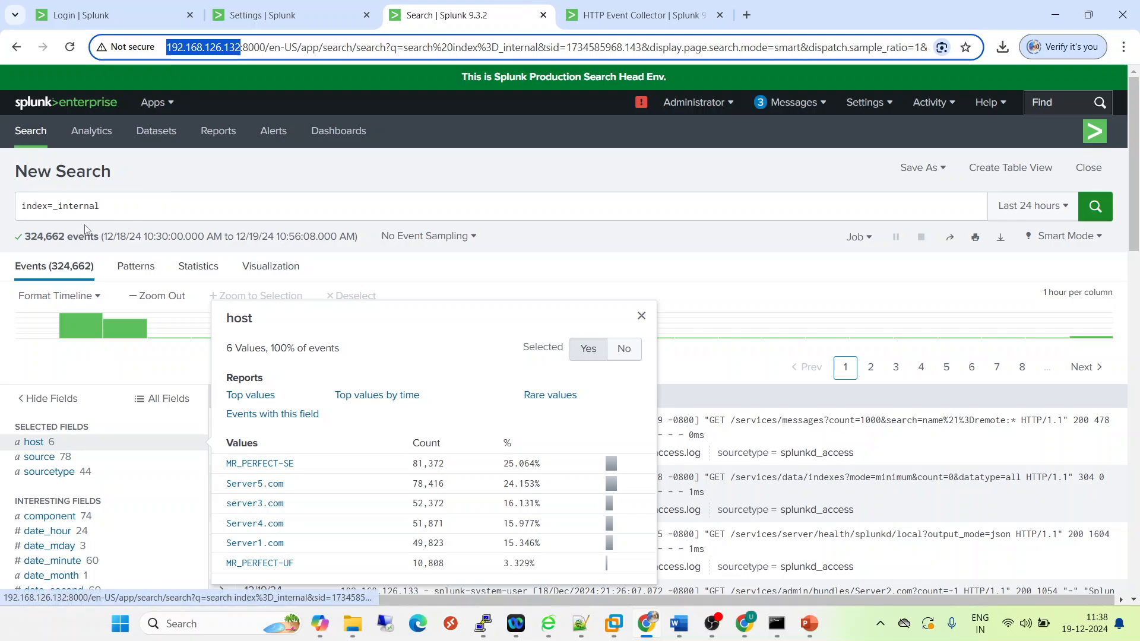
pyautogui.doubleClick(86, 207)
pyautogui.write('uni')
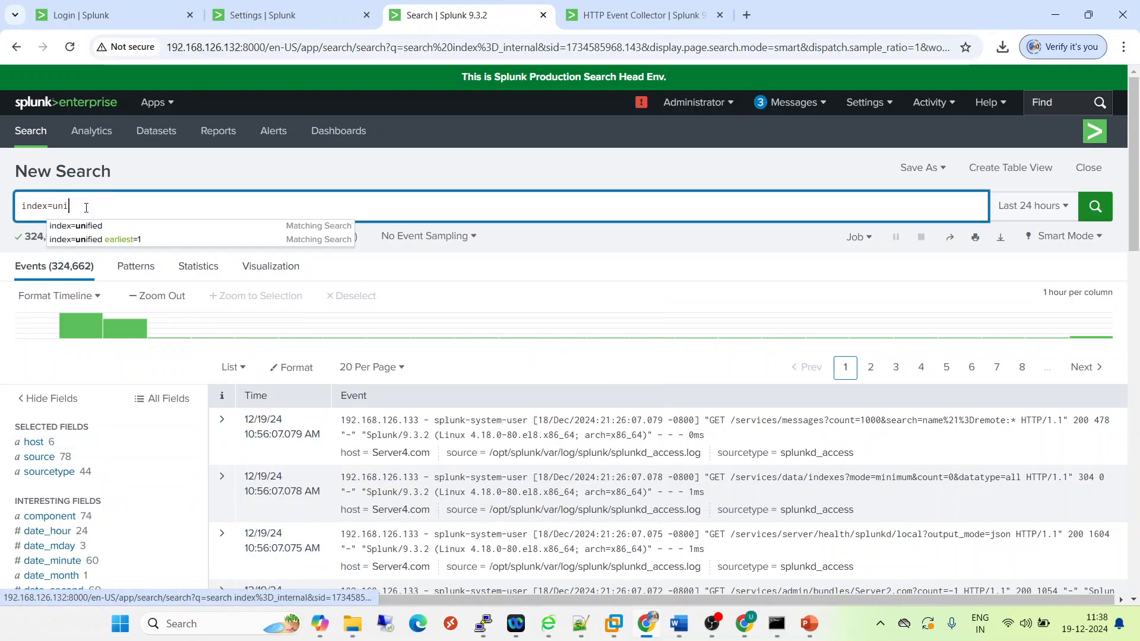
pyautogui.click(114, 243)
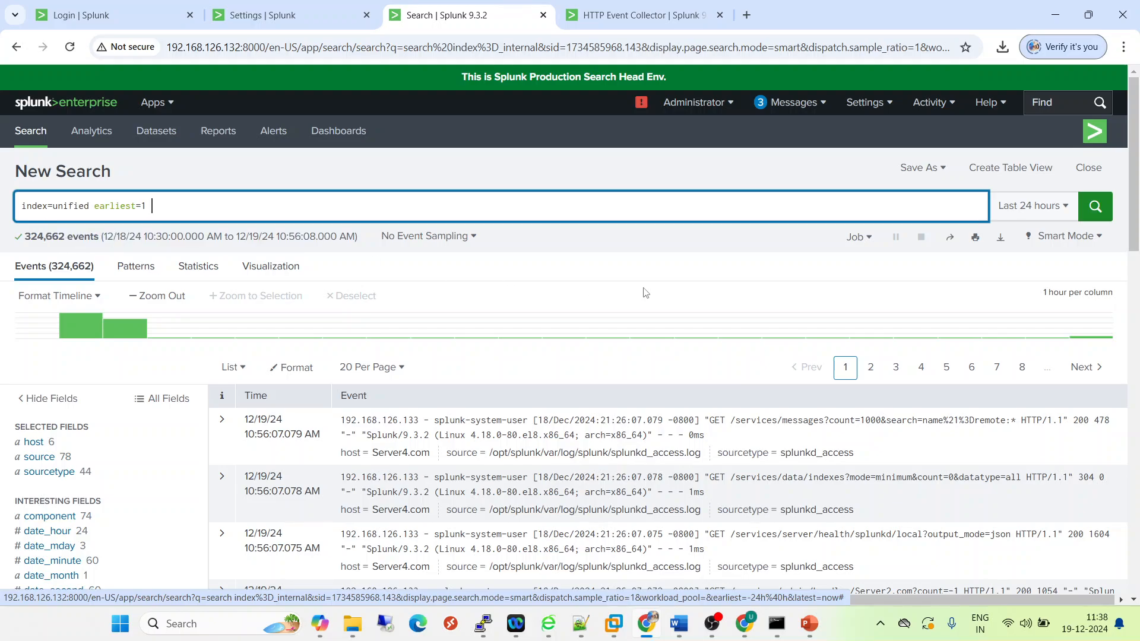
pyautogui.click(1094, 207)
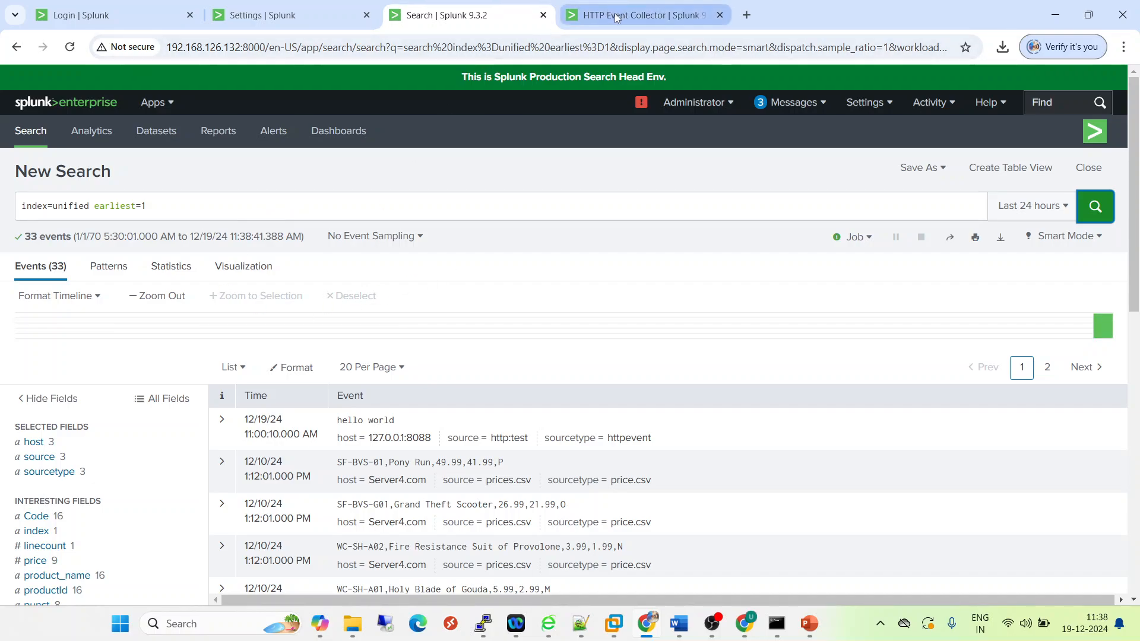
# - Search Google in a new browser tab for "splunk send data to http event collector"
pyautogui.click(638, 15)
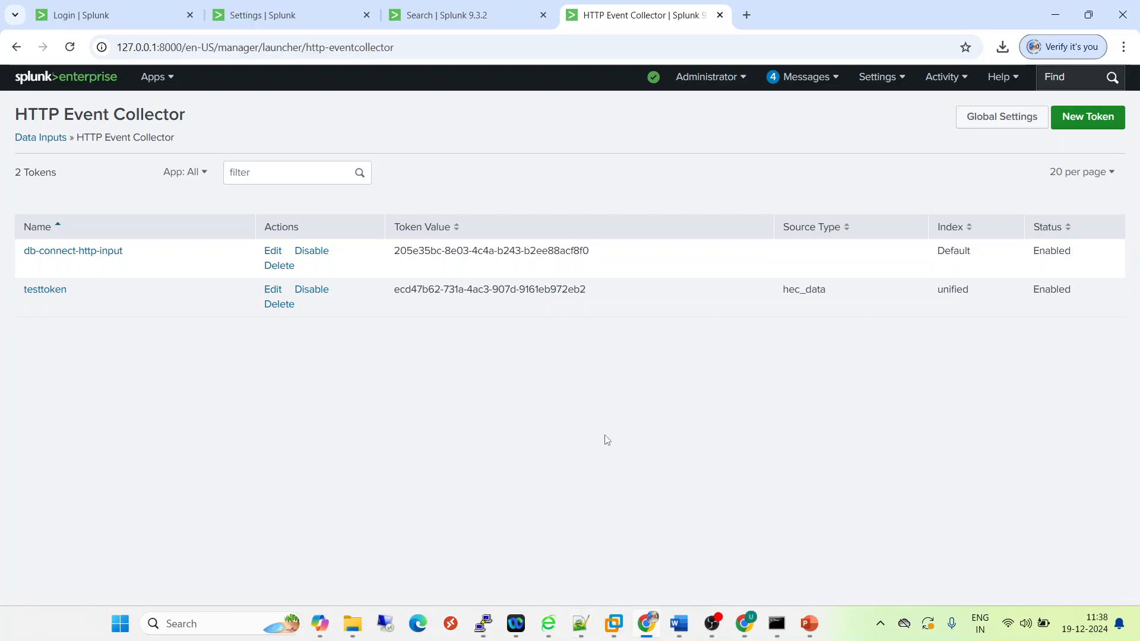
pyautogui.click(747, 15)
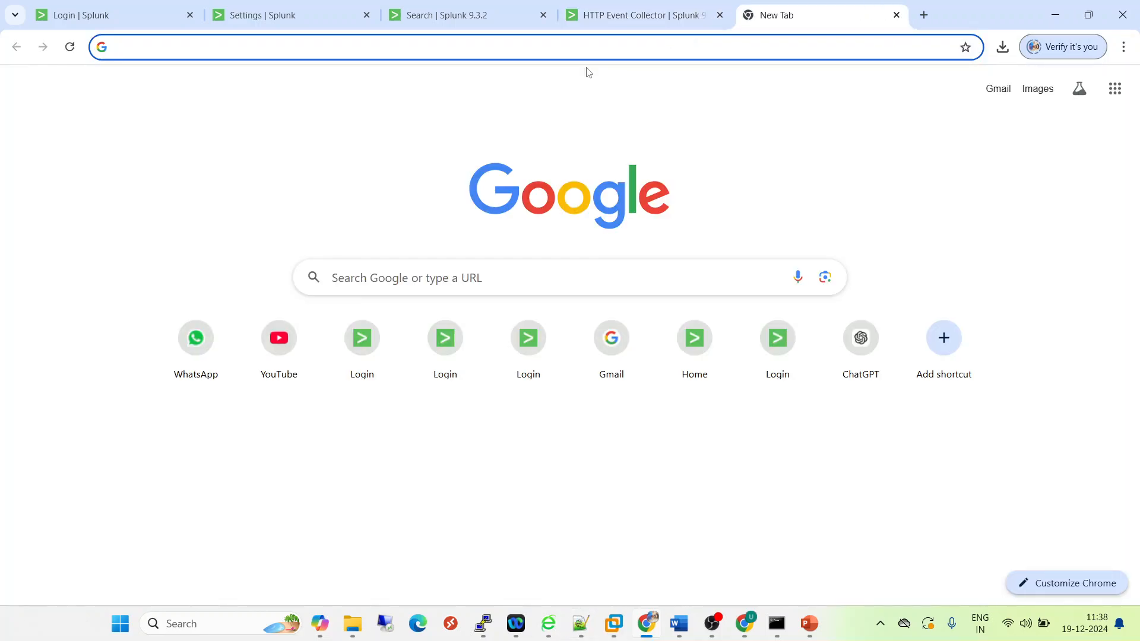
pyautogui.write('splunk s')
pyautogui.write('end')
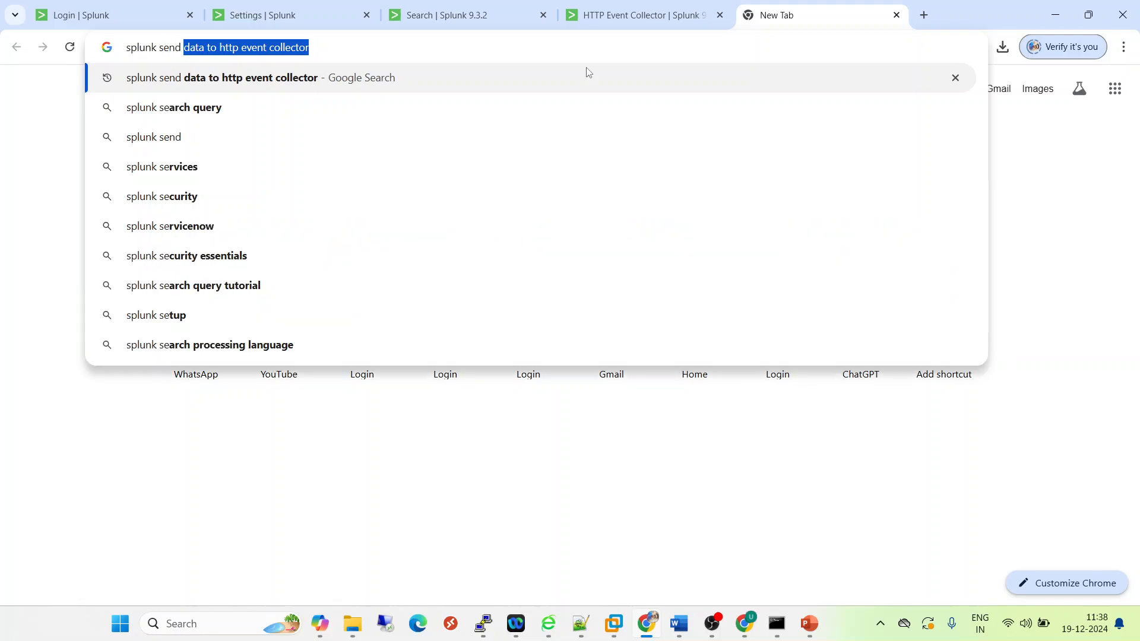
pyautogui.press('Return')
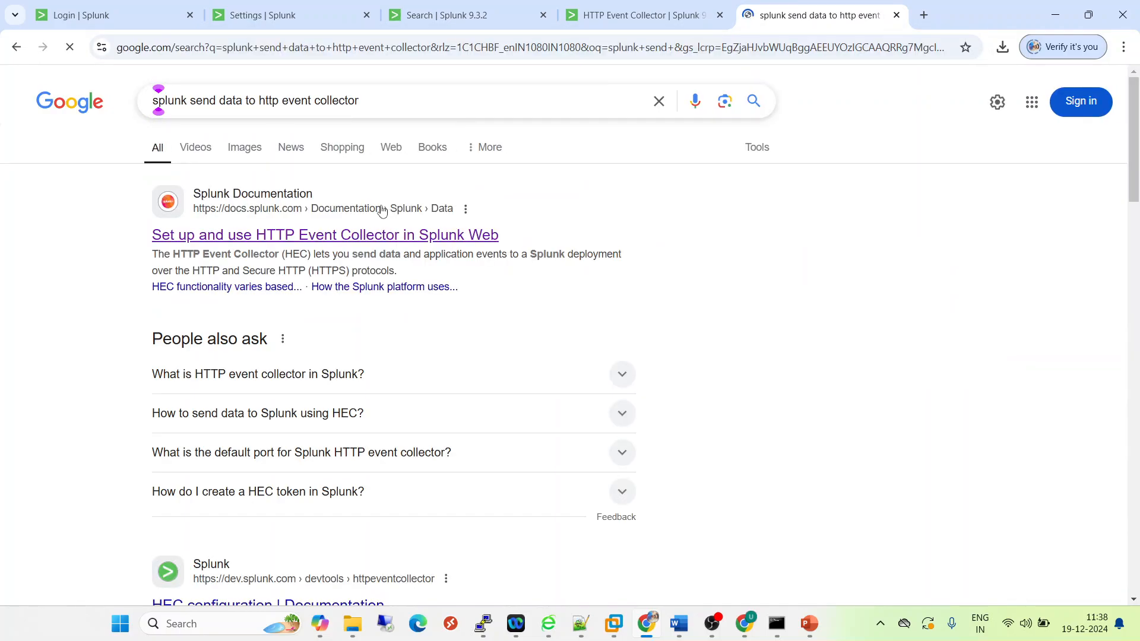
# - Open Splunk's documentation on setting up HTTP Event Collector in Splunk Web and find the example curl command under JSON request and response
pyautogui.click(342, 239)
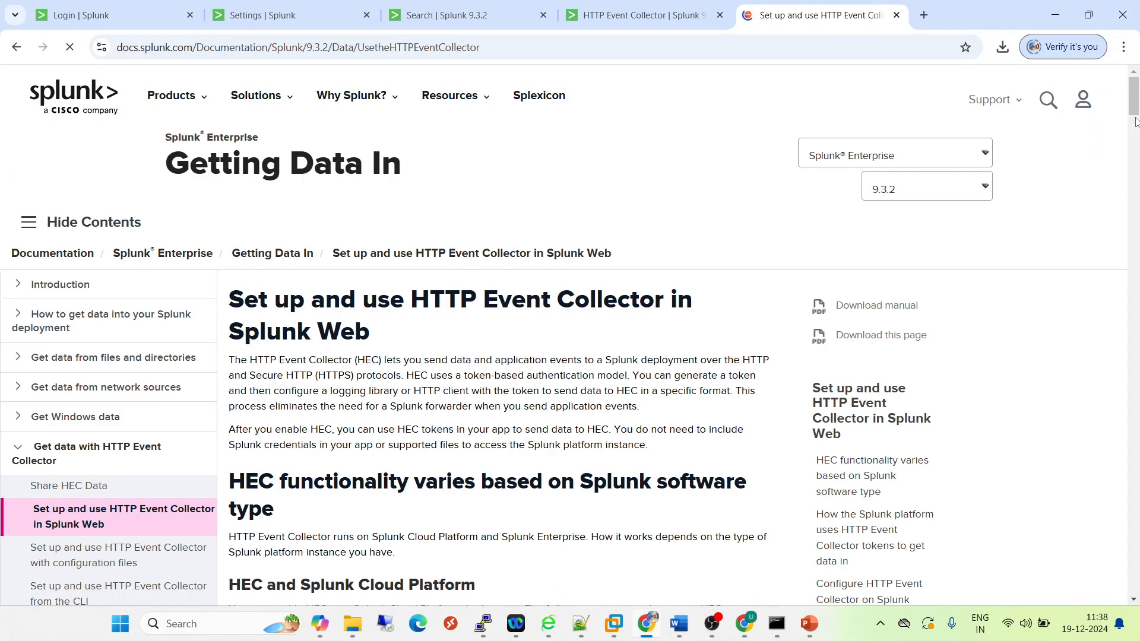
pyautogui.scroll(-8, 1134, 124)
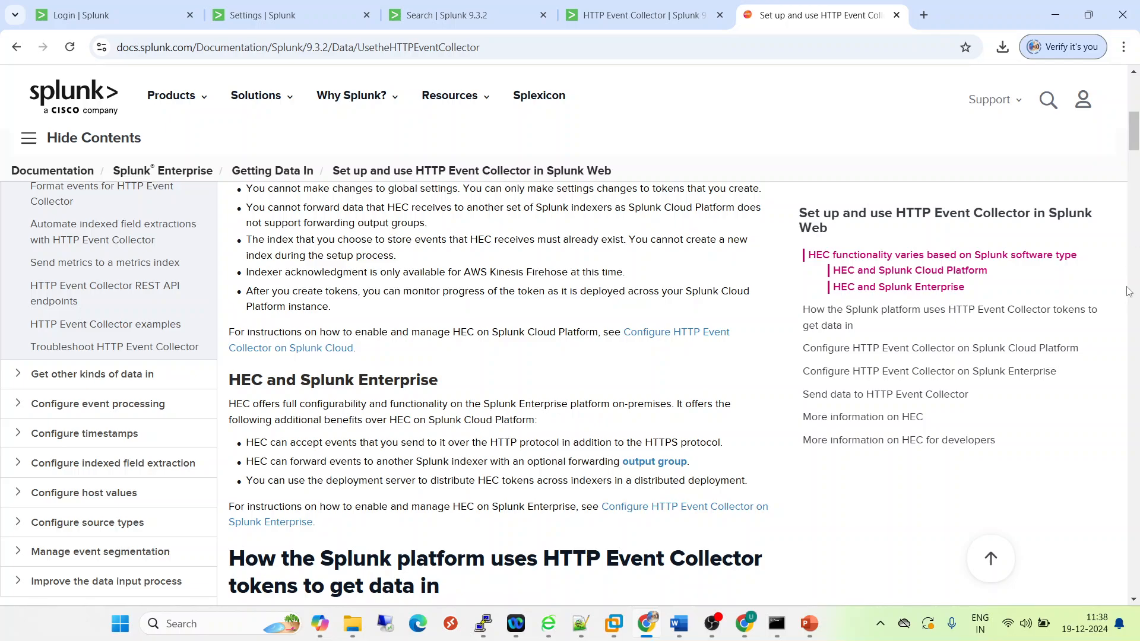
pyautogui.moveTo(1135, 144); pyautogui.dragTo(1124, 439)
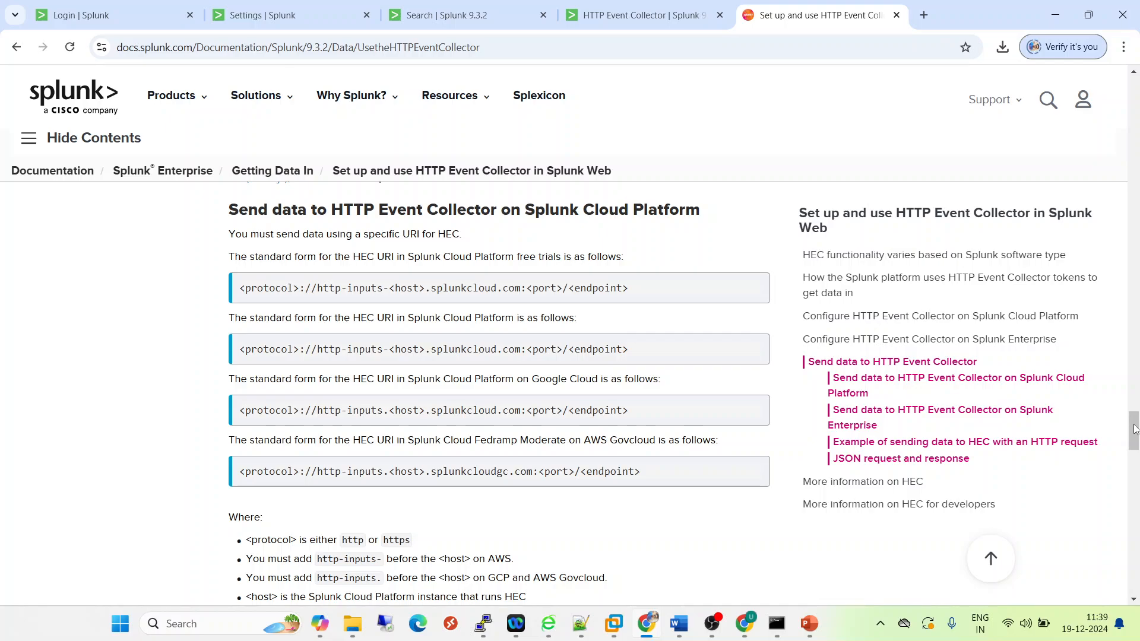
pyautogui.moveTo(1133, 426); pyautogui.dragTo(1132, 497)
pyautogui.moveTo(478, 403); pyautogui.dragTo(232, 373)
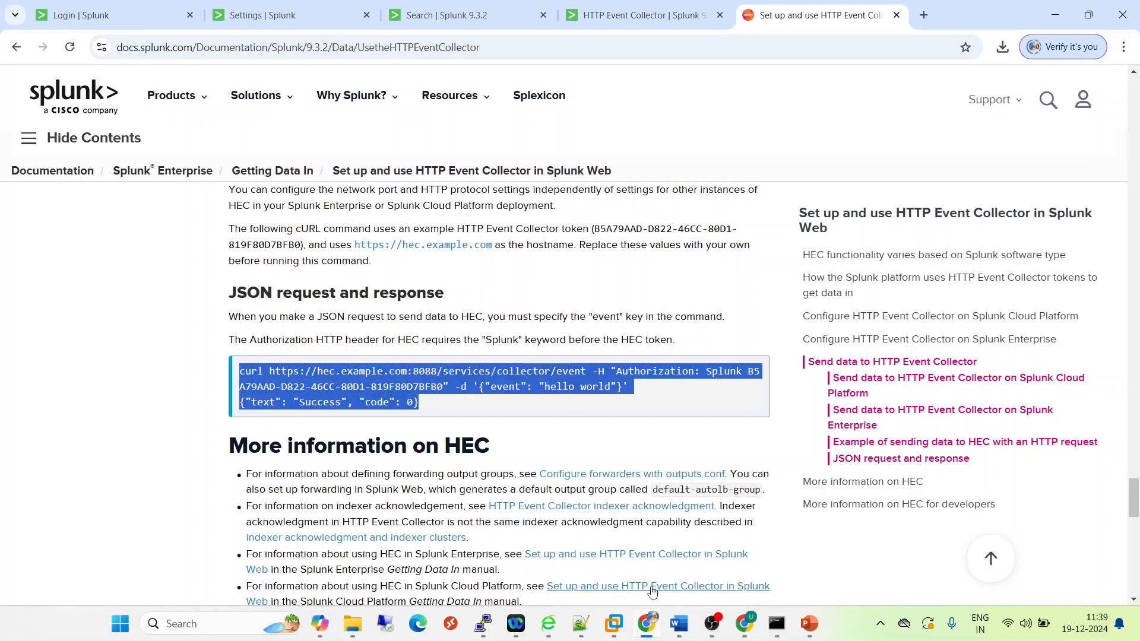
# - Switch to Notepad++ and delete the text "HTTP Event Collector" below the curl command
pyautogui.click(582, 628)
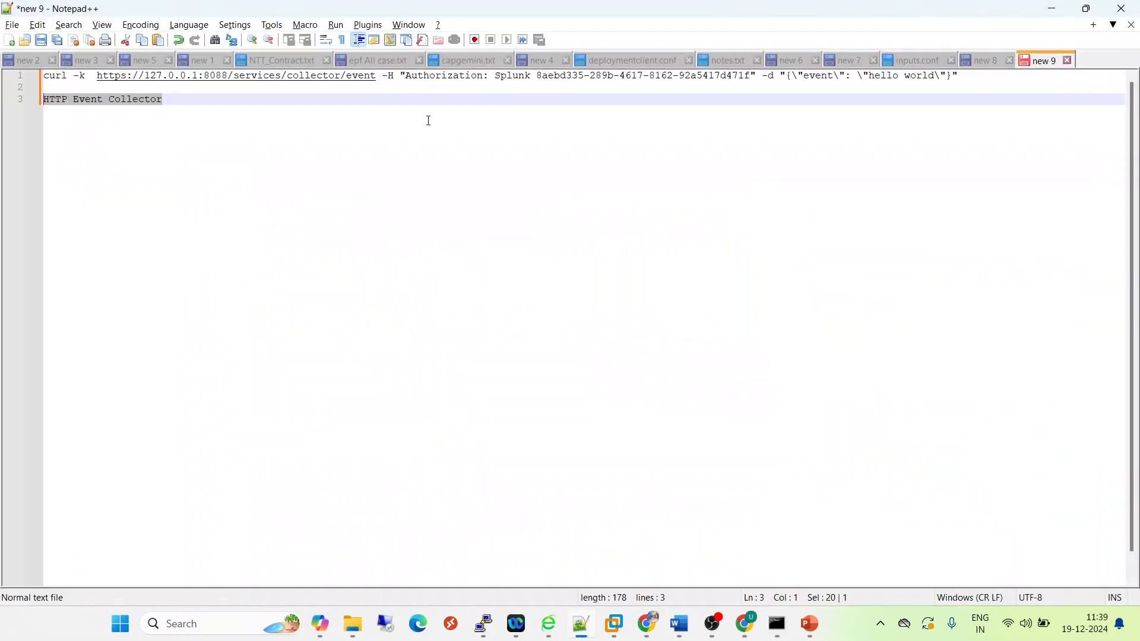
pyautogui.moveTo(190, 99); pyautogui.dragTo(31, 98)
pyautogui.press('BackSpace')
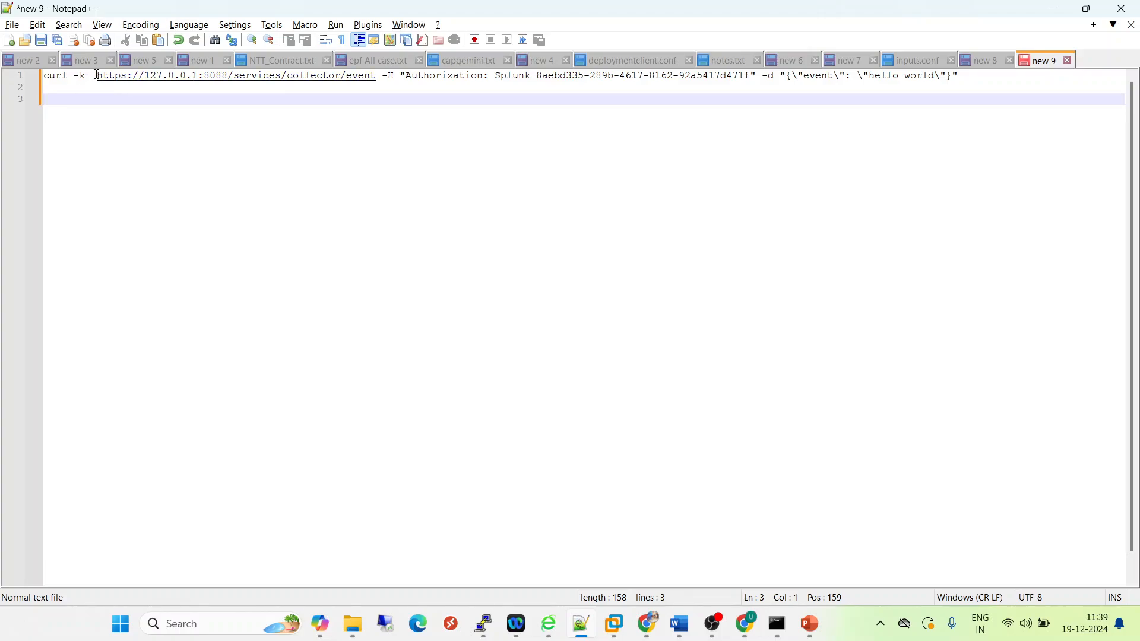
# - Try to replace the token in the curl command's Authorization header with the copied HEC token
pyautogui.moveTo(97, 76); pyautogui.dragTo(228, 76)
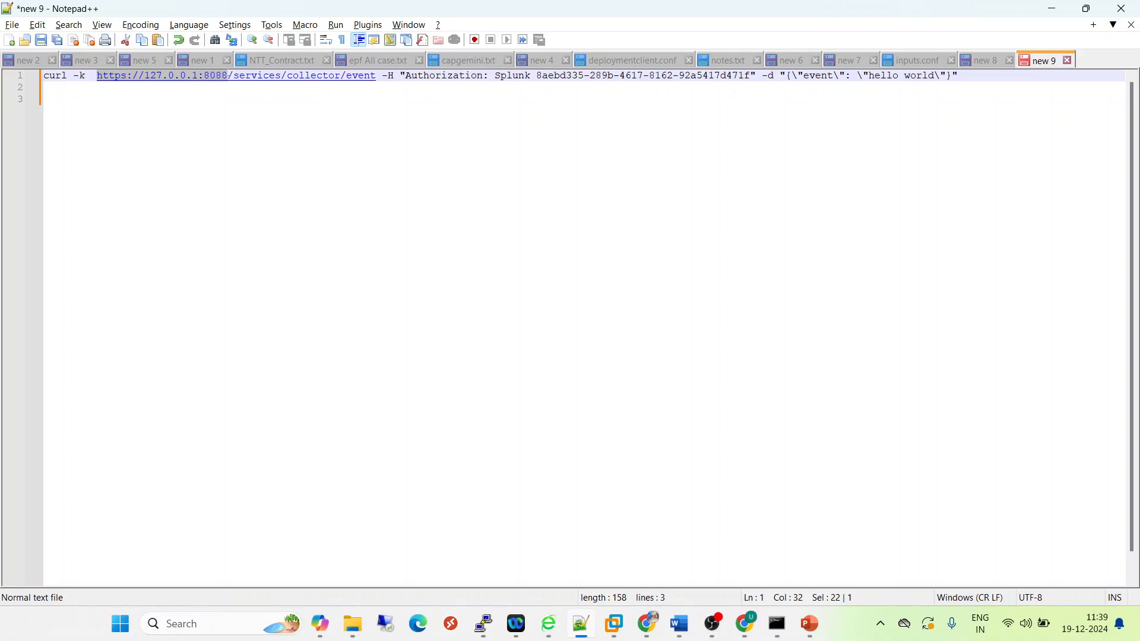
pyautogui.doubleClick(421, 78)
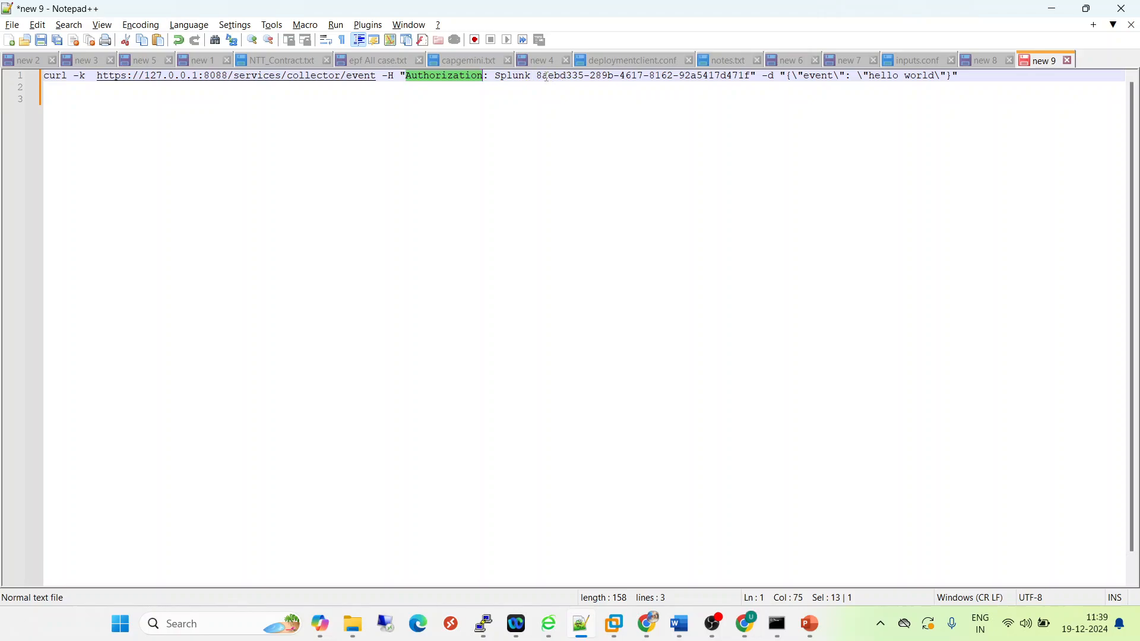
pyautogui.moveTo(539, 76); pyautogui.dragTo(750, 76)
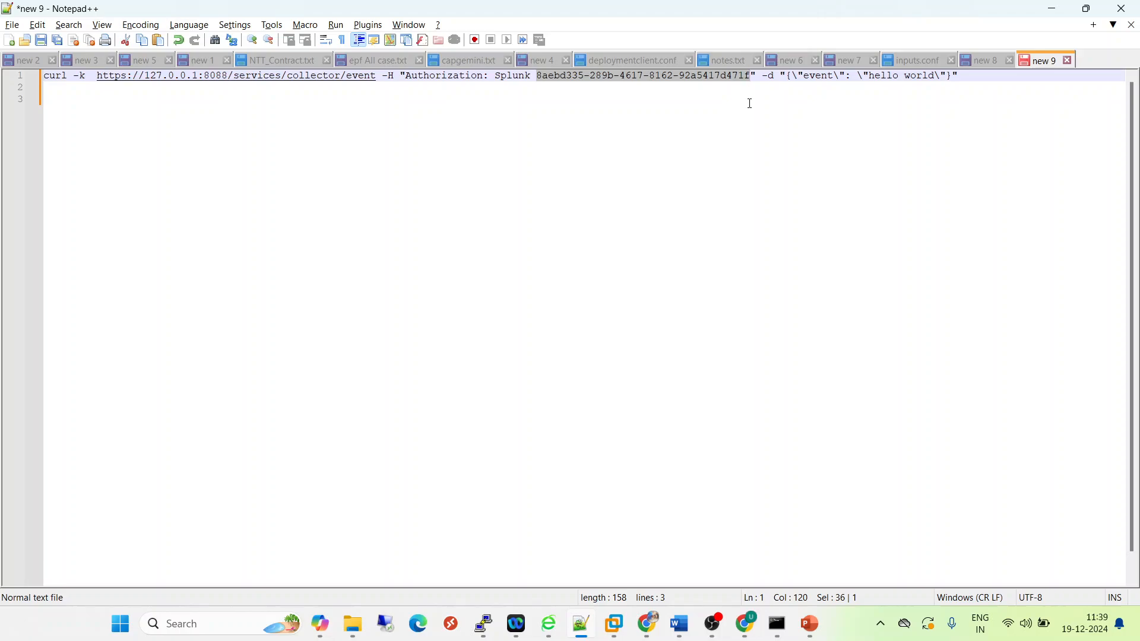
pyautogui.hotkey('ctrl', 'v')
pyautogui.click(751, 103)
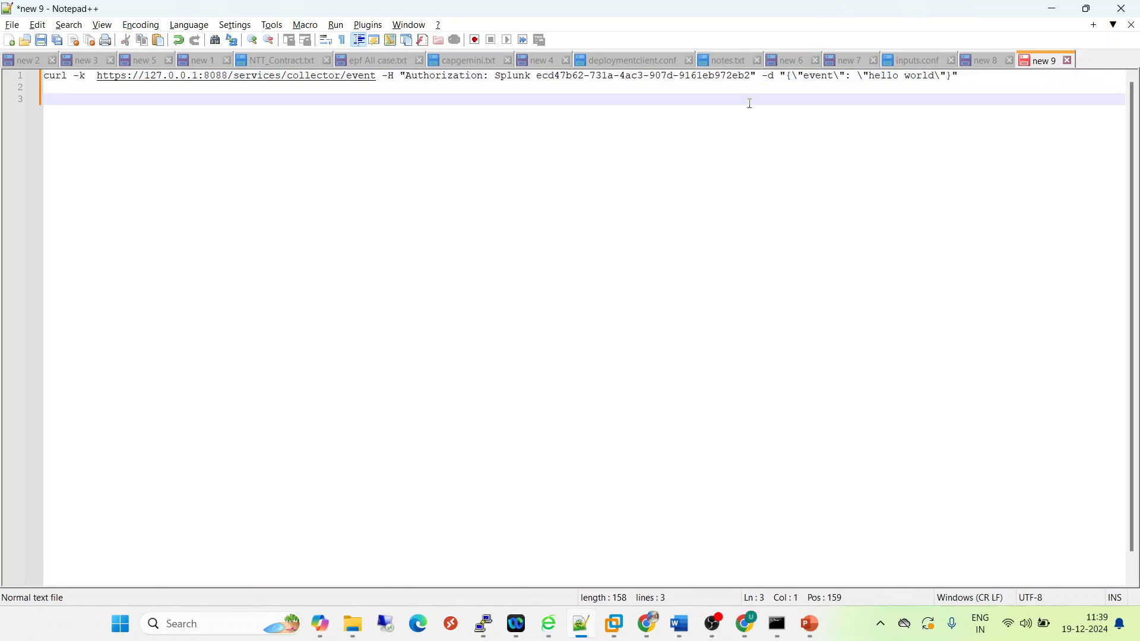
pyautogui.hotkey('ctrl', 'z')
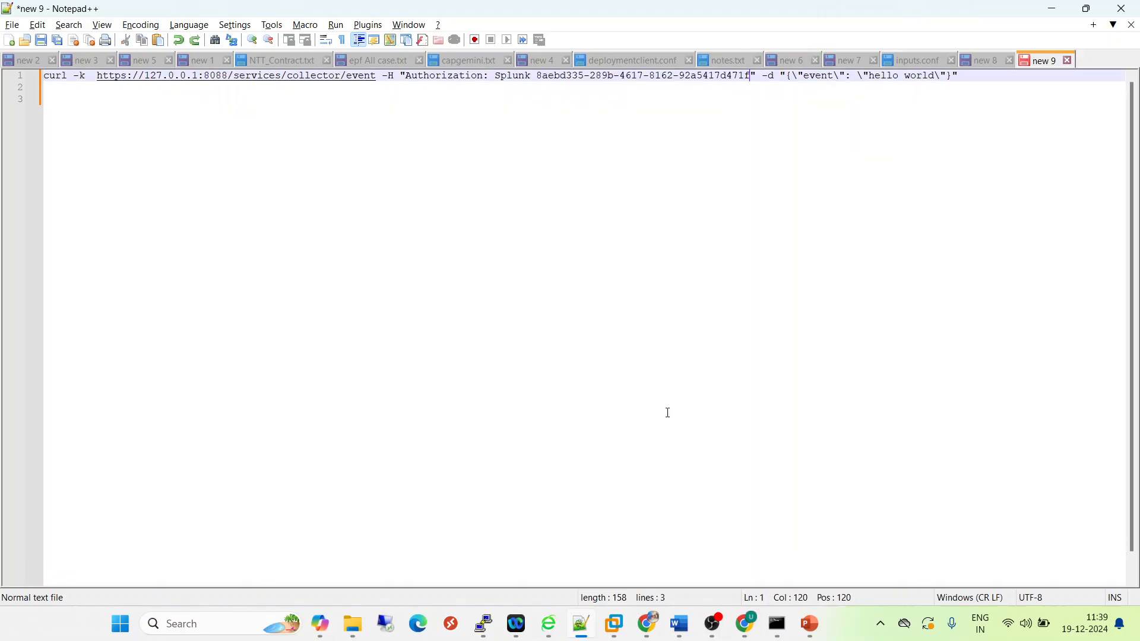
# - Copy the testtoken value from the HTTP Event Collector list in Chrome and paste it over the token in the Notepad++ curl command
pyautogui.click(649, 623)
pyautogui.click(629, 9)
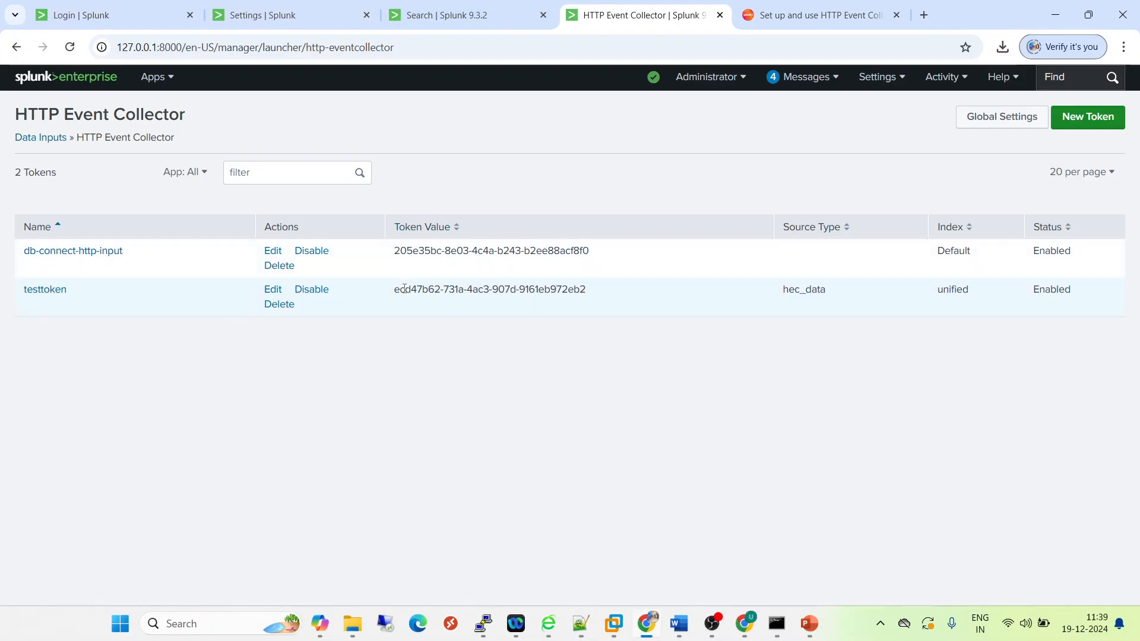
pyautogui.moveTo(394, 289); pyautogui.dragTo(594, 292)
pyautogui.hotkey('ctrl', 'c')
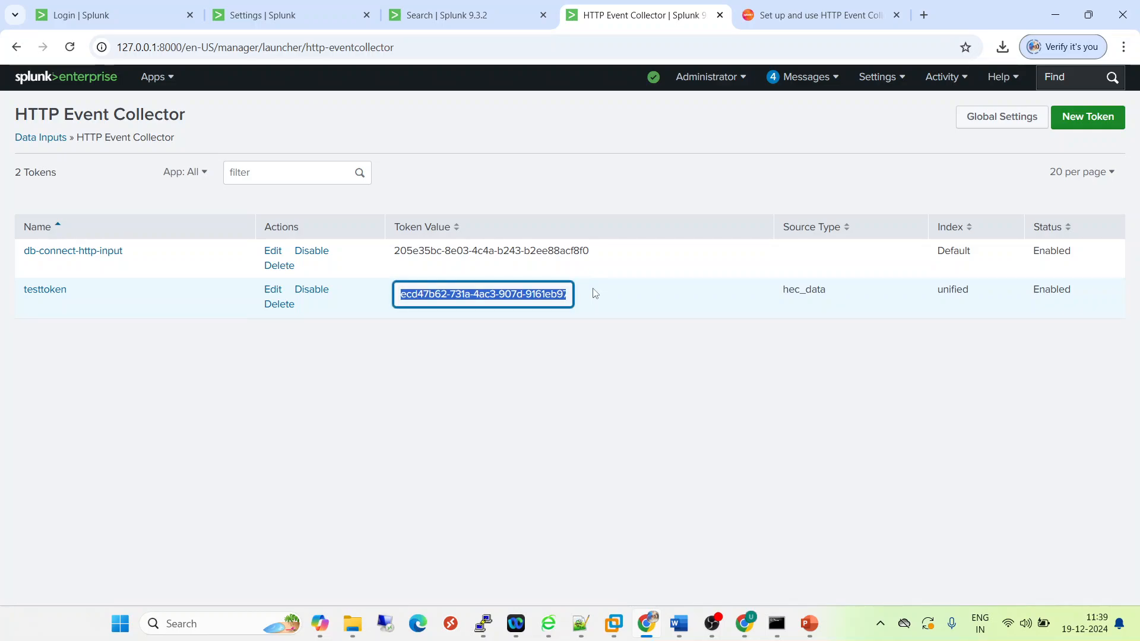
pyautogui.hotkey('alt', 'Tab')
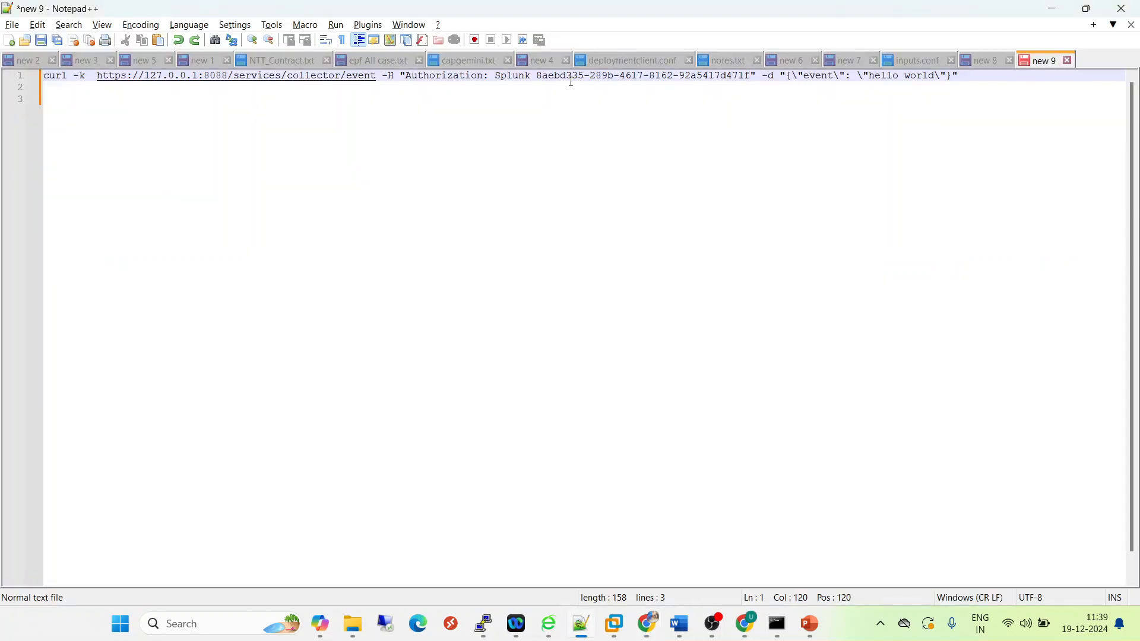
pyautogui.moveTo(539, 77); pyautogui.dragTo(752, 79)
pyautogui.hotkey('ctrl', 'v')
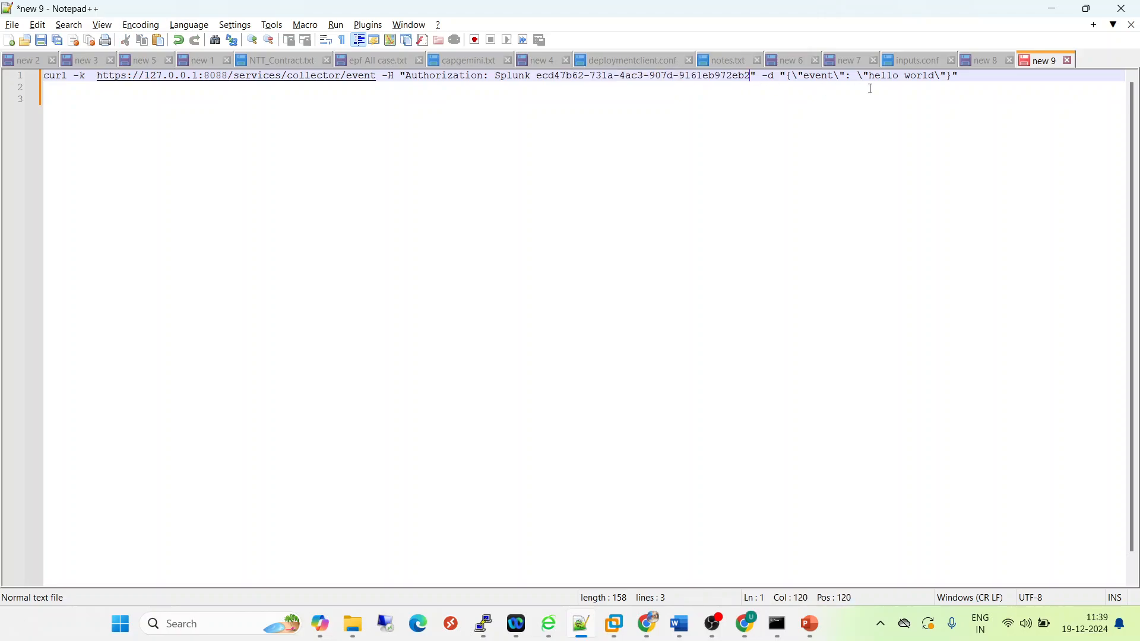
# - Replace the hello world message in the curl command with "this is first event in Hec"
pyautogui.moveTo(870, 76); pyautogui.dragTo(935, 76)
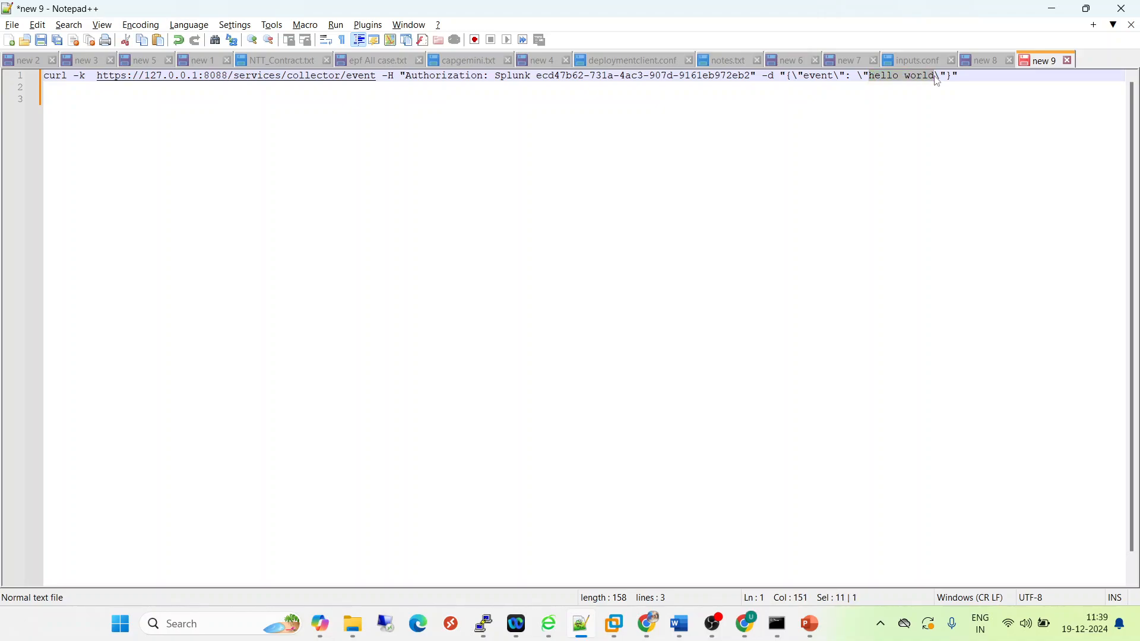
pyautogui.write('this is ')
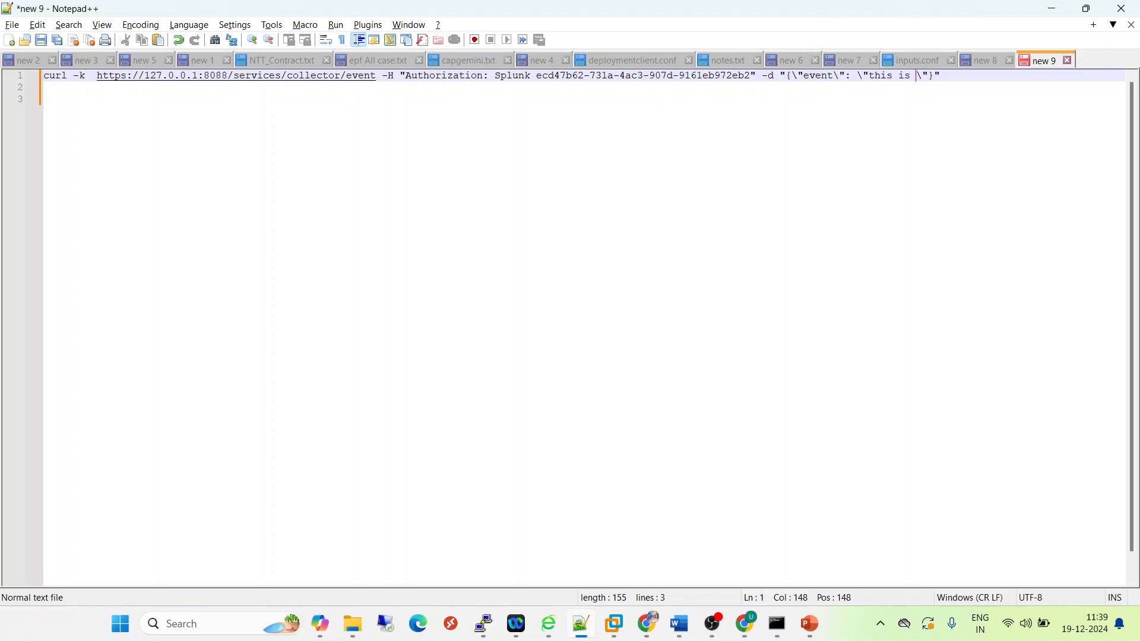
pyautogui.write('first eve')
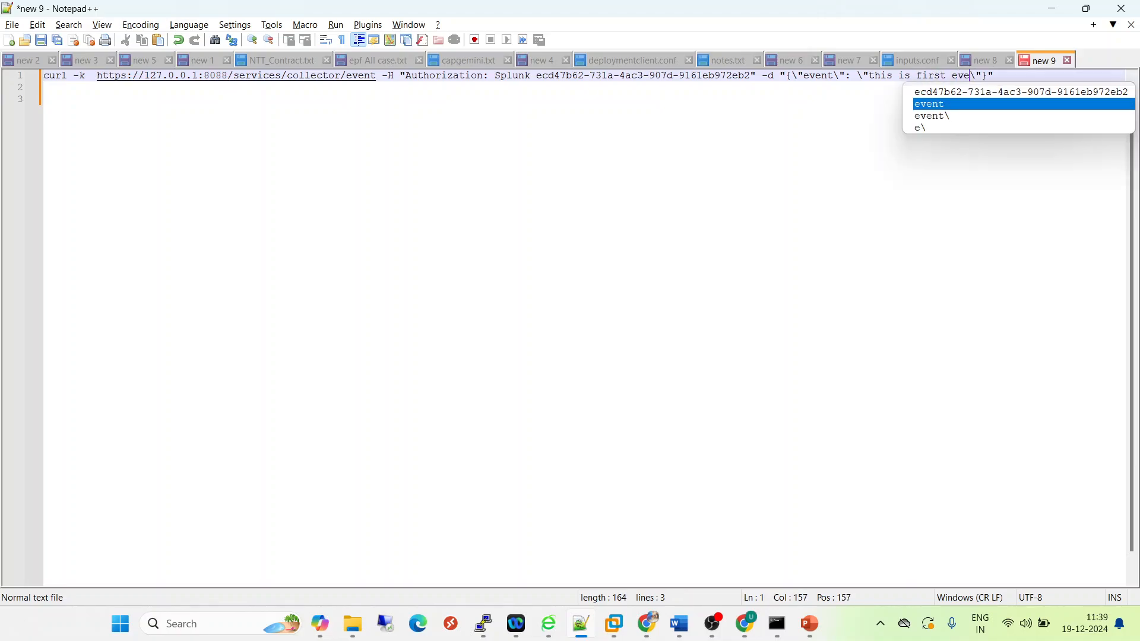
pyautogui.write('nt in Hec')
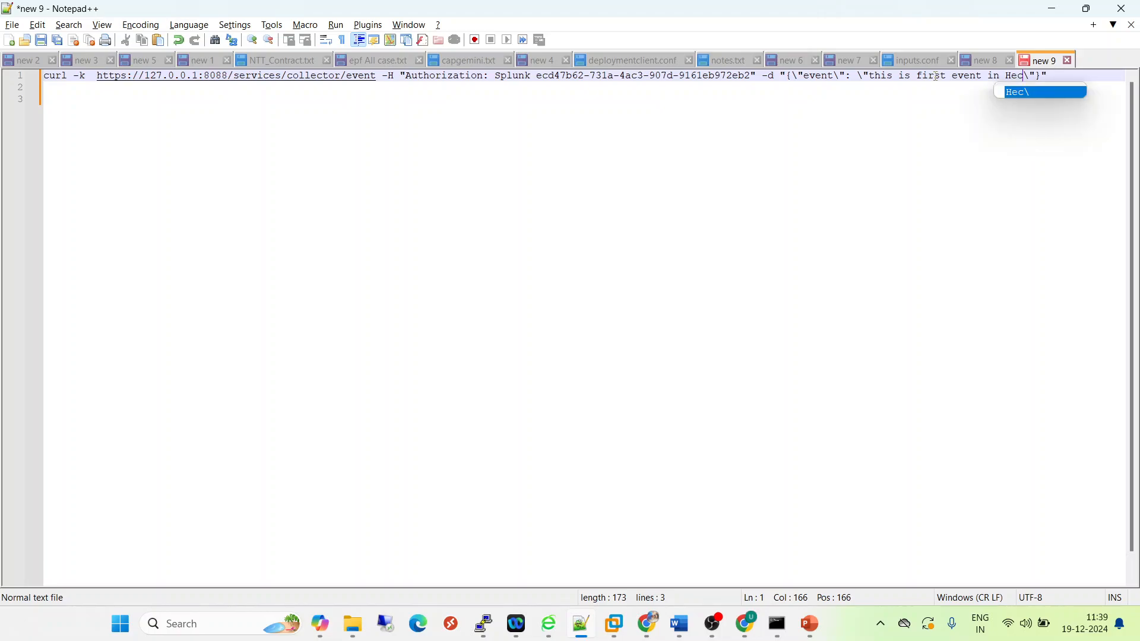
# - Compare the -d option and the quoting of the event key in the curl command with the documentation's example
pyautogui.doubleClick(772, 77)
pyautogui.doubleClick(818, 76)
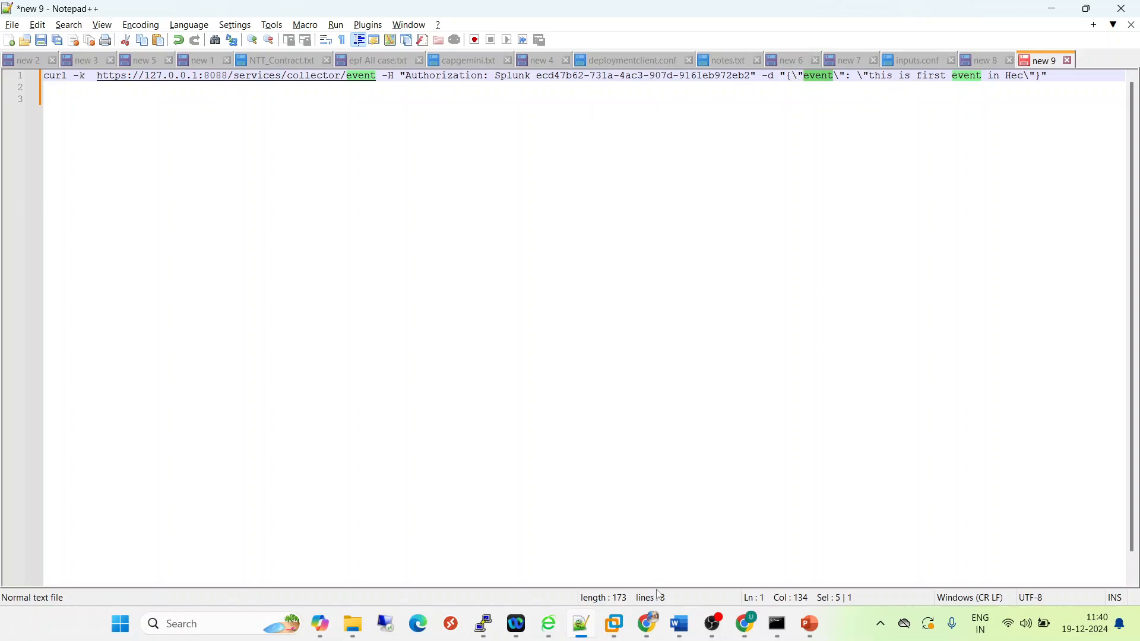
pyautogui.click(650, 623)
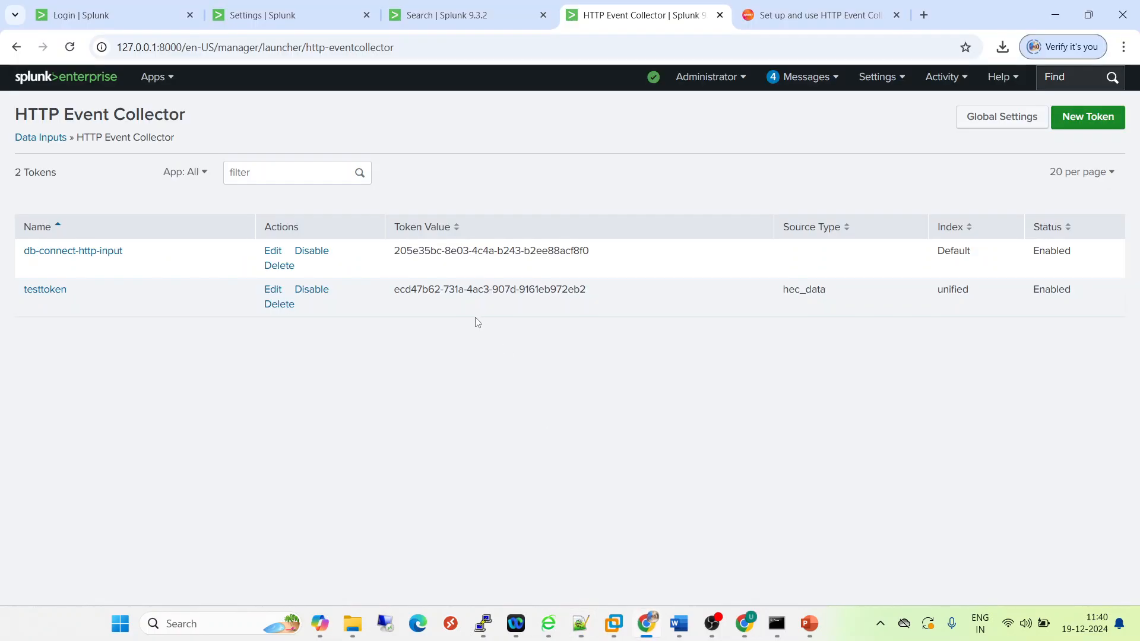
pyautogui.click(773, 25)
pyautogui.click(512, 400)
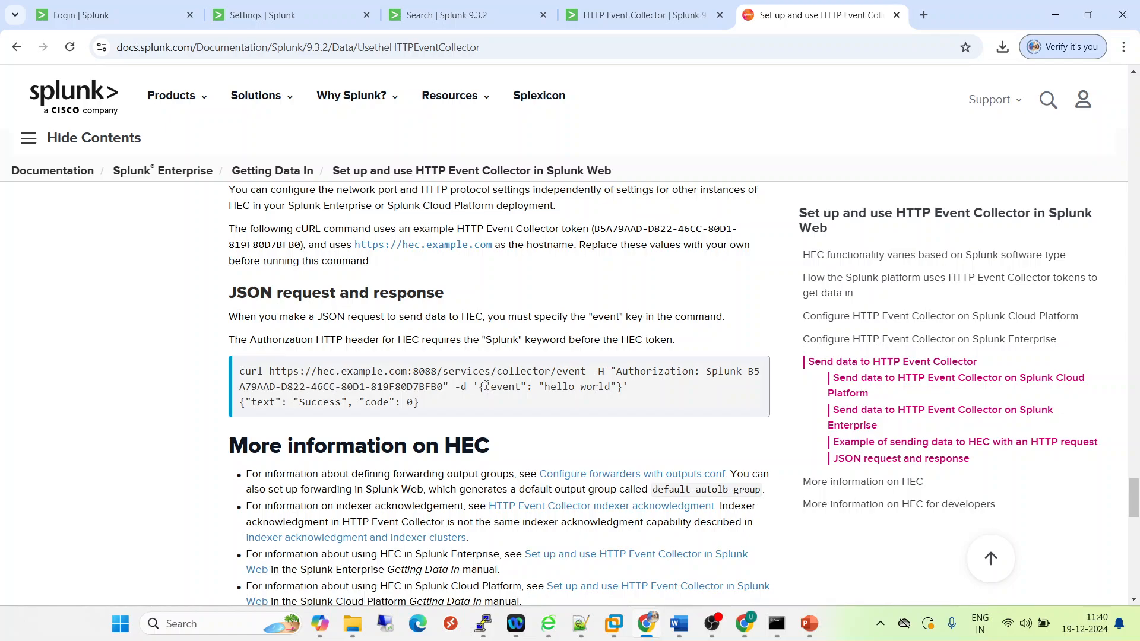
pyautogui.moveTo(485, 386); pyautogui.dragTo(491, 384)
pyautogui.click(581, 625)
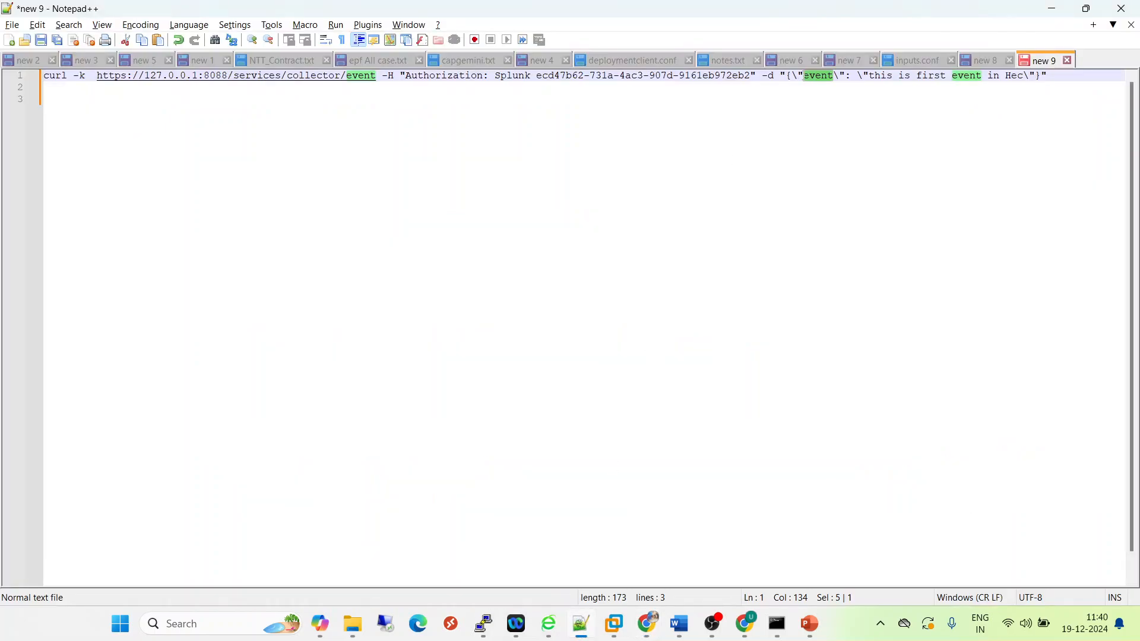
pyautogui.click(795, 76)
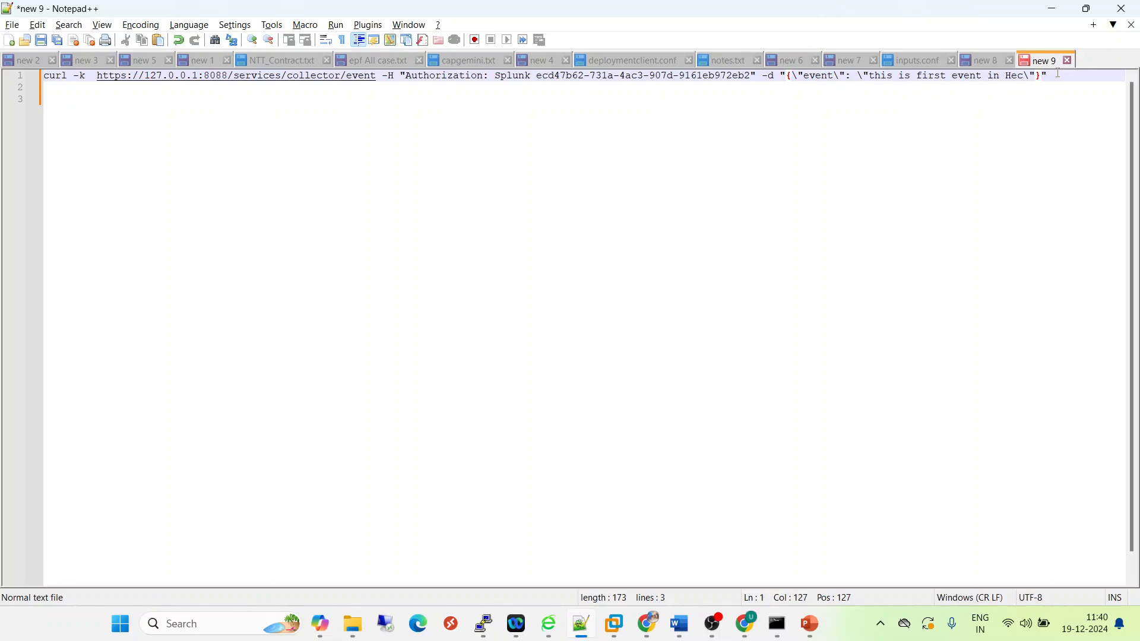
# - Copy the complete curl command, switch to Command Prompt and clear its screen with cls
pyautogui.moveTo(1057, 73); pyautogui.dragTo(5, 37)
pyautogui.hotkey('ctrl', 'c')
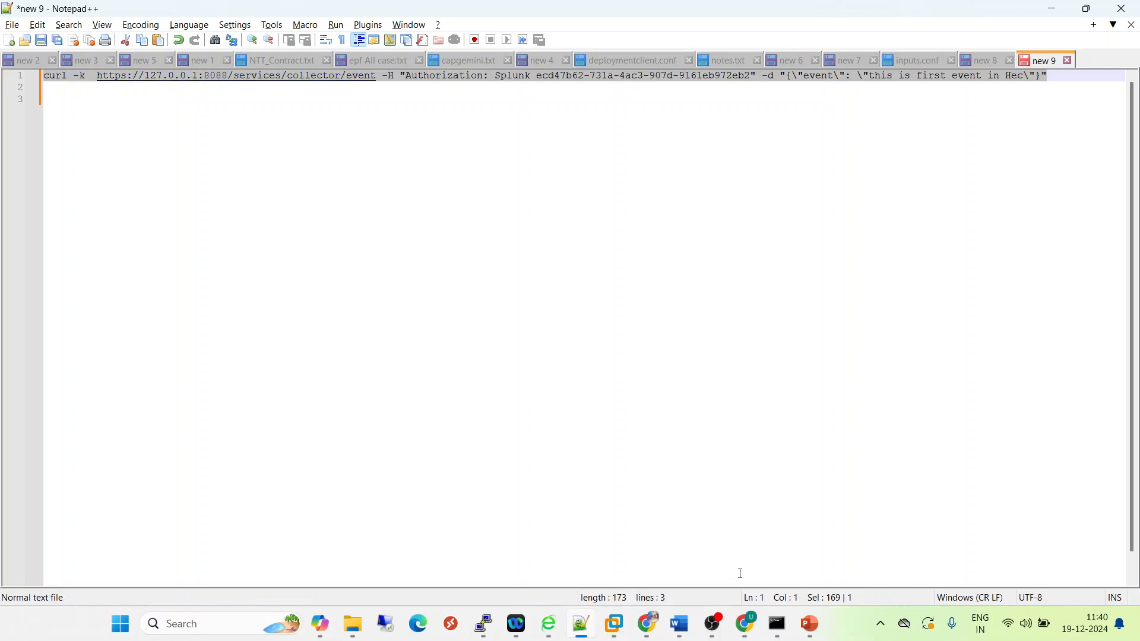
pyautogui.click(775, 627)
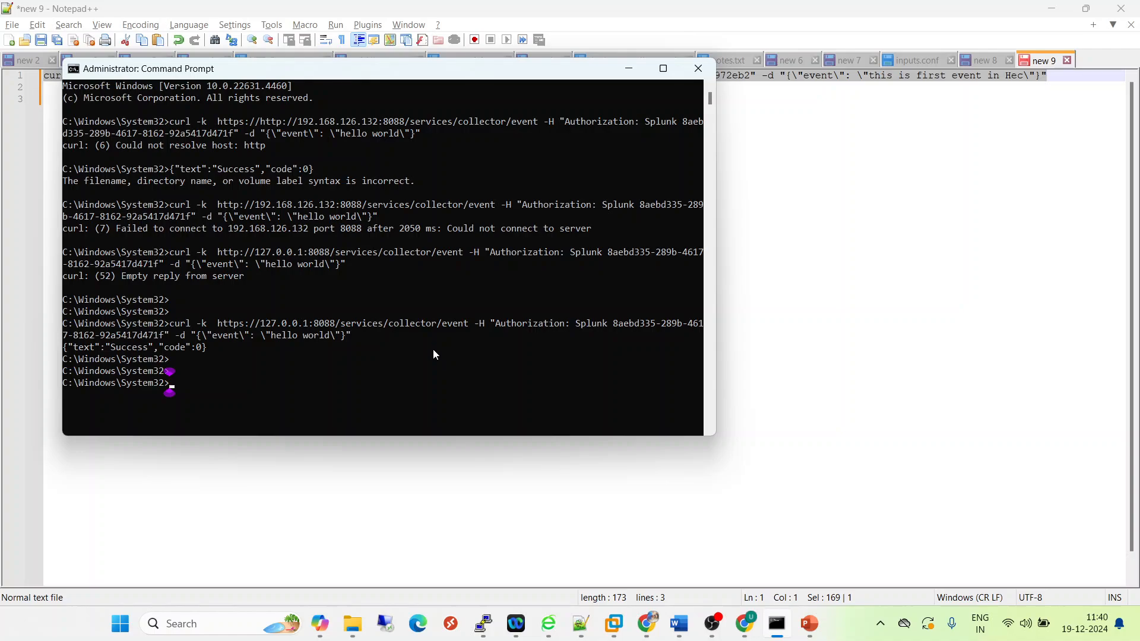
pyautogui.write('clear')
pyautogui.press('Return')
pyautogui.write('cls')
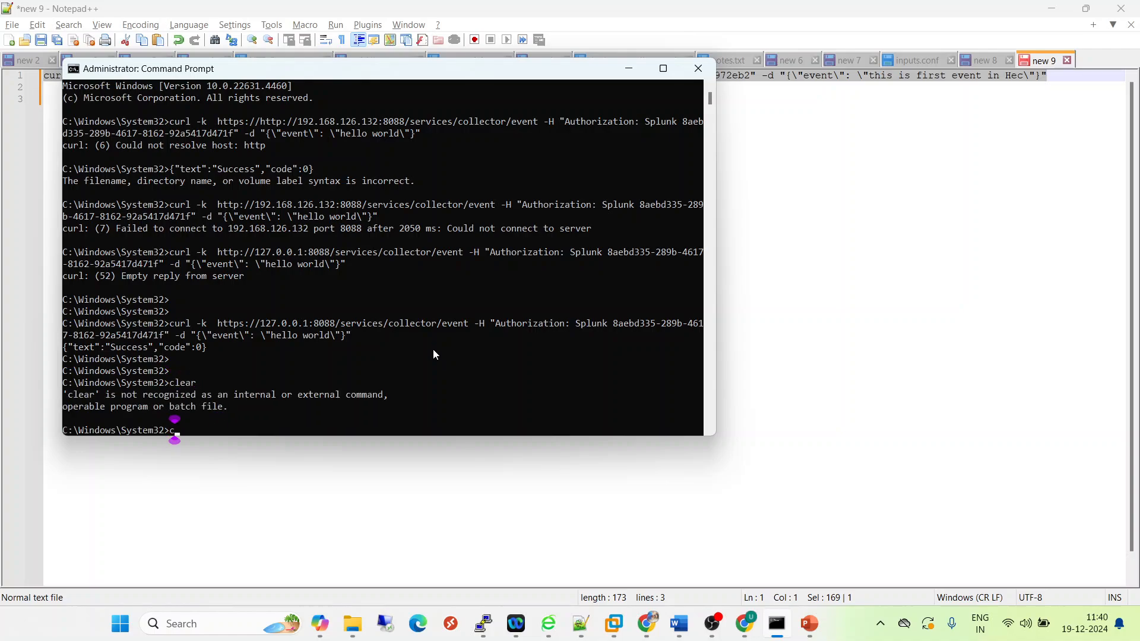
pyautogui.press('Return')
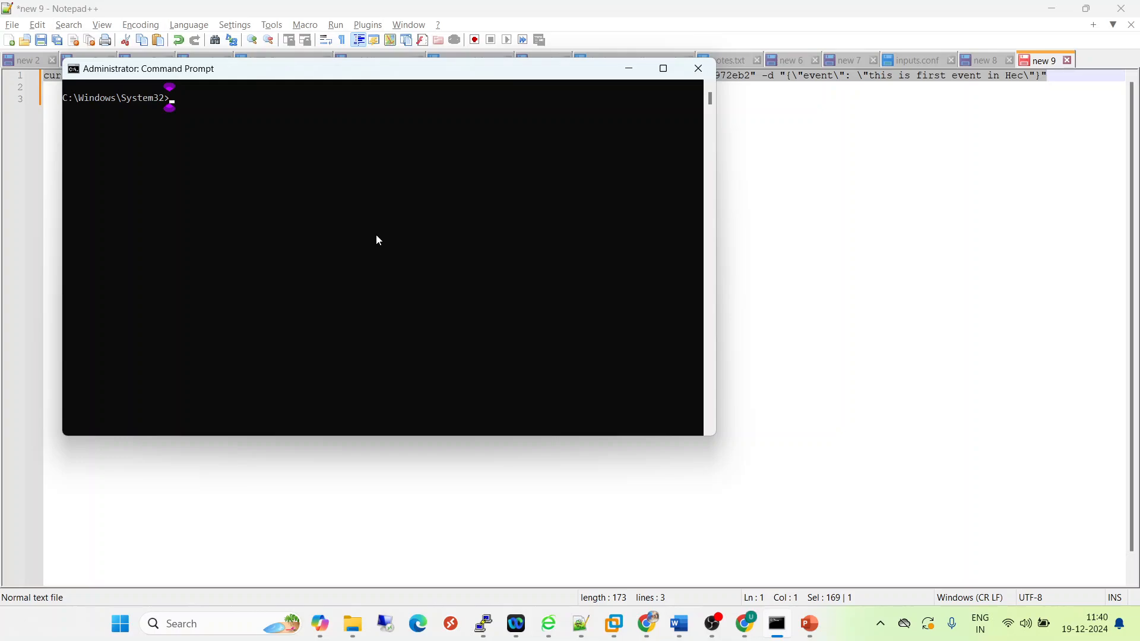
# - Paste the curl command with the HEC token into the maximized Command Prompt and run it to send the event
pyautogui.hotkey('ctrl', 'v')
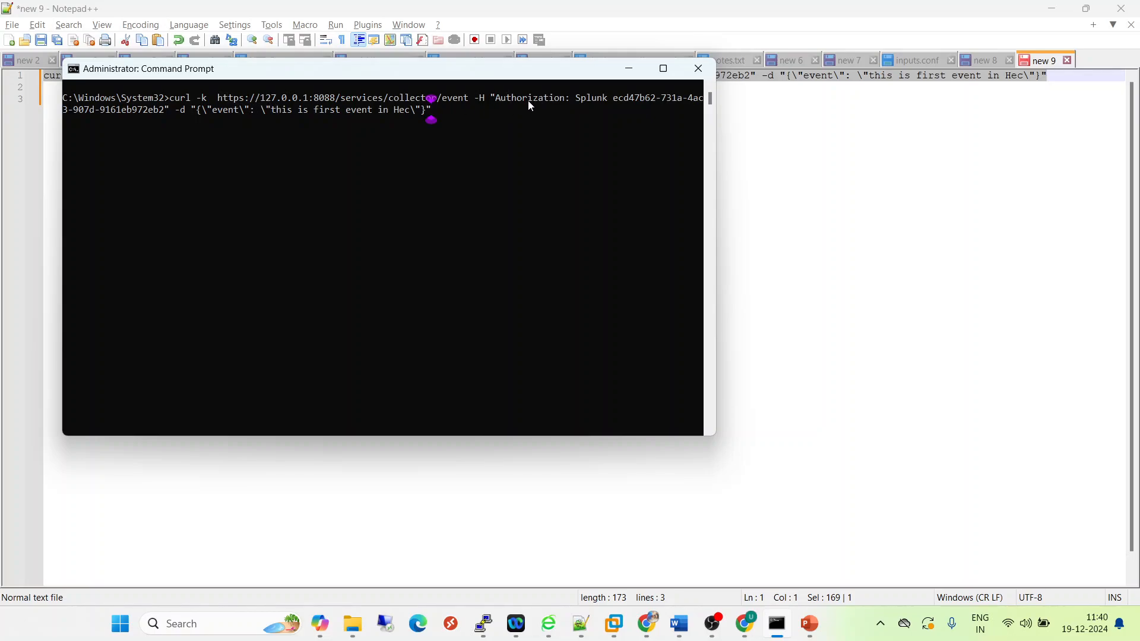
pyautogui.click(664, 69)
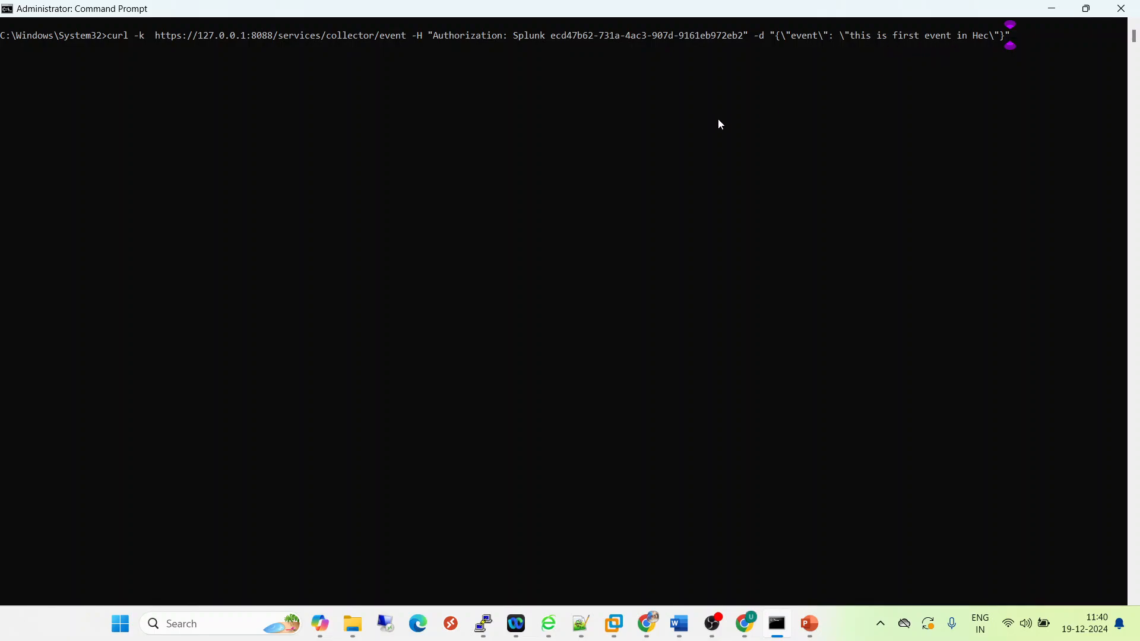
pyautogui.press('Return')
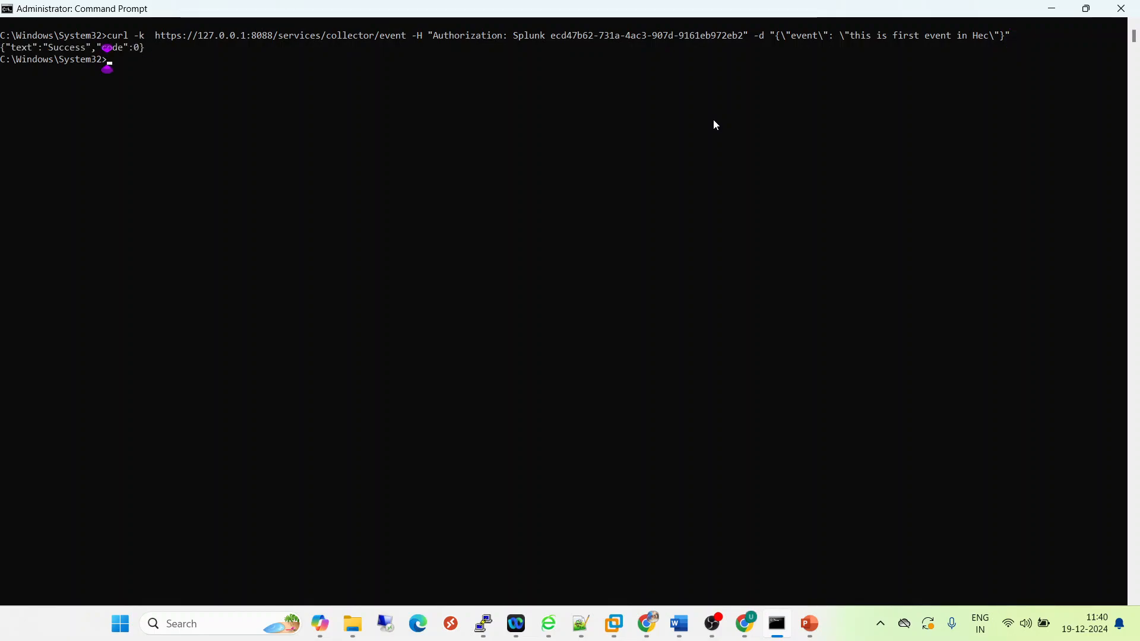
# - Examine the server response returned below the curl command
pyautogui.click(23, 48)
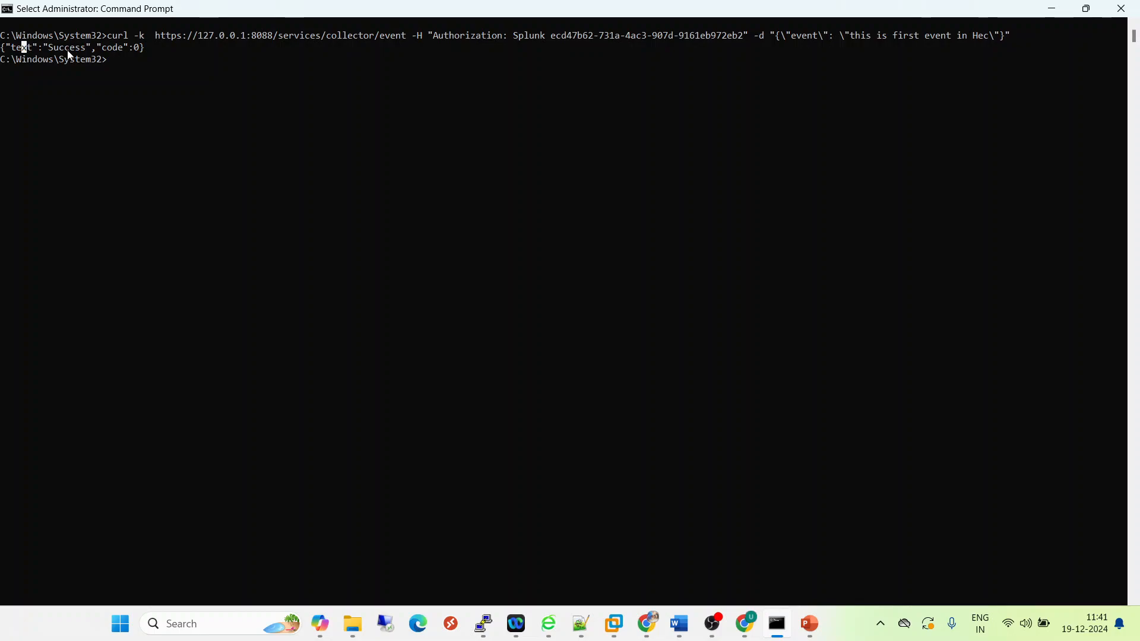
pyautogui.click(8, 48)
pyautogui.moveTo(8, 48); pyautogui.dragTo(37, 49)
pyautogui.moveTo(146, 49); pyautogui.dragTo(8, 54)
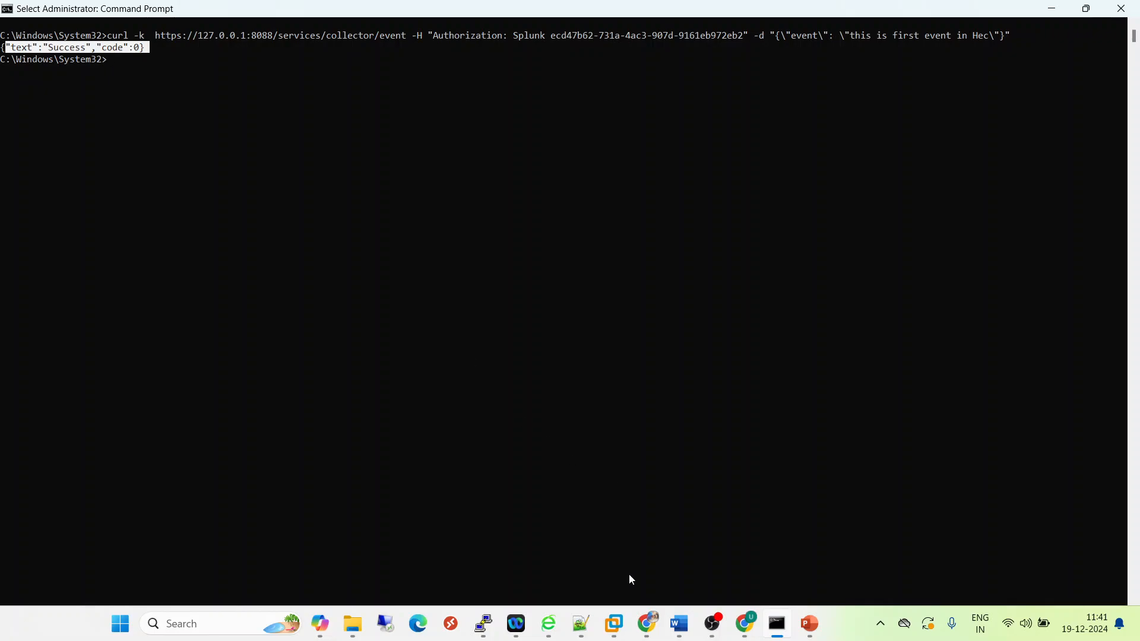
# - Switch to Chrome, rerun the Splunk search index=unified earliest=1 and check the results for the event "this is first event in Hec"
pyautogui.click(646, 628)
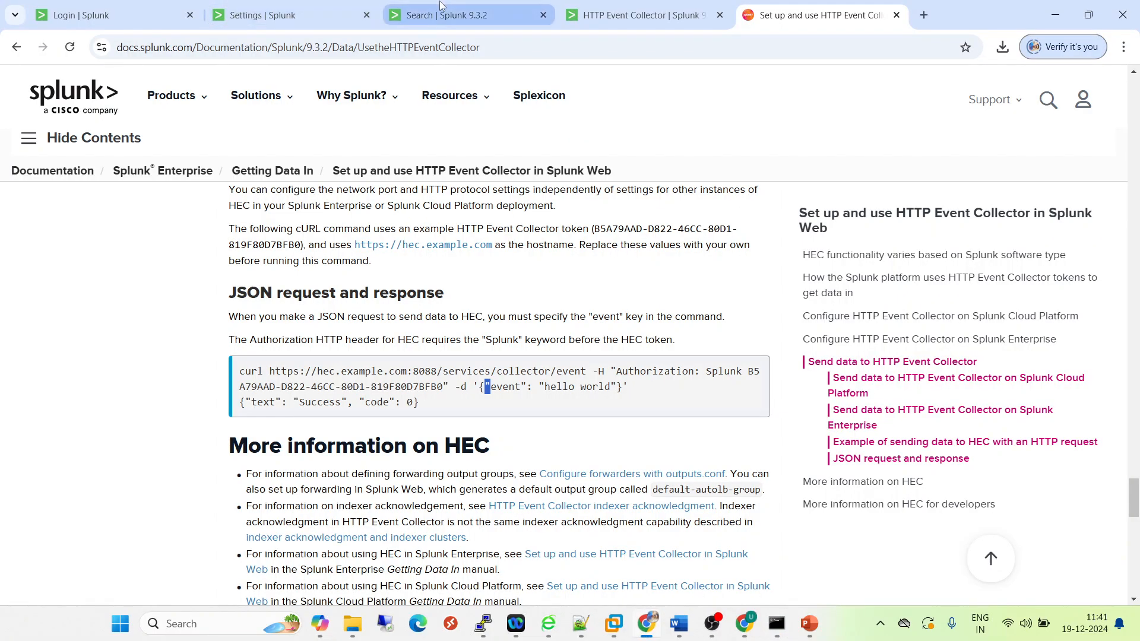
pyautogui.click(451, 15)
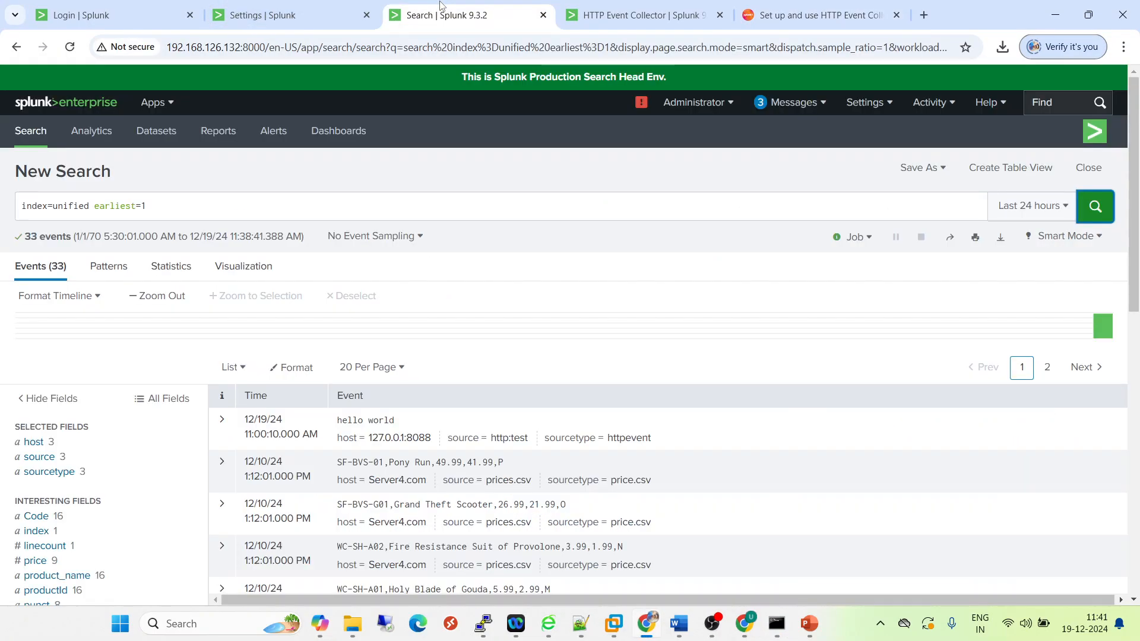
pyautogui.click(1095, 207)
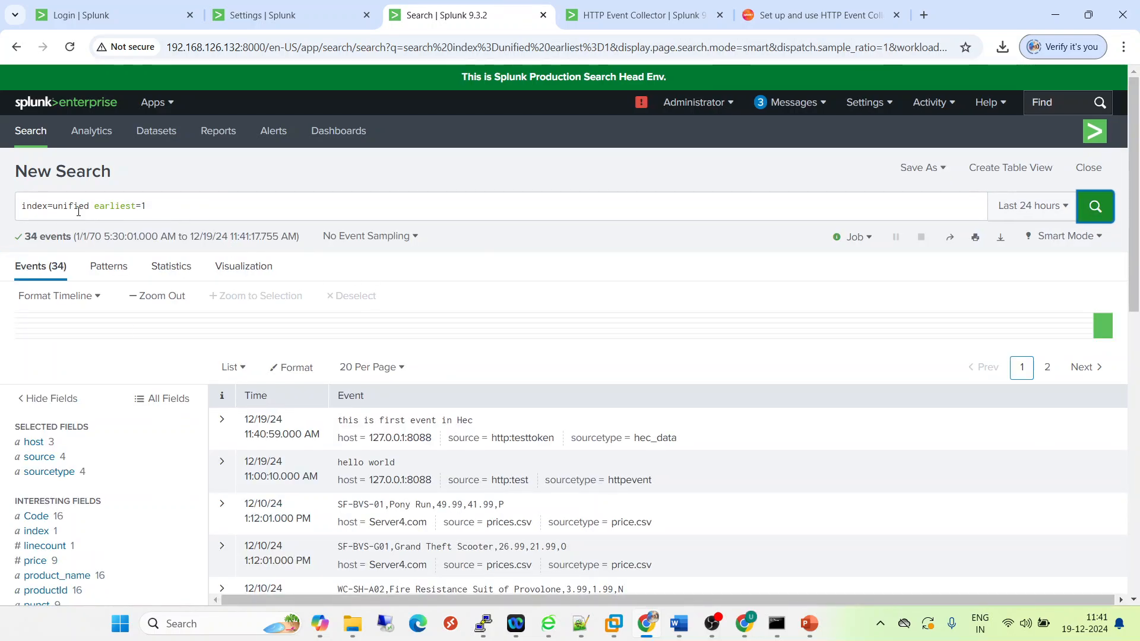
pyautogui.moveTo(475, 421); pyautogui.dragTo(337, 423)
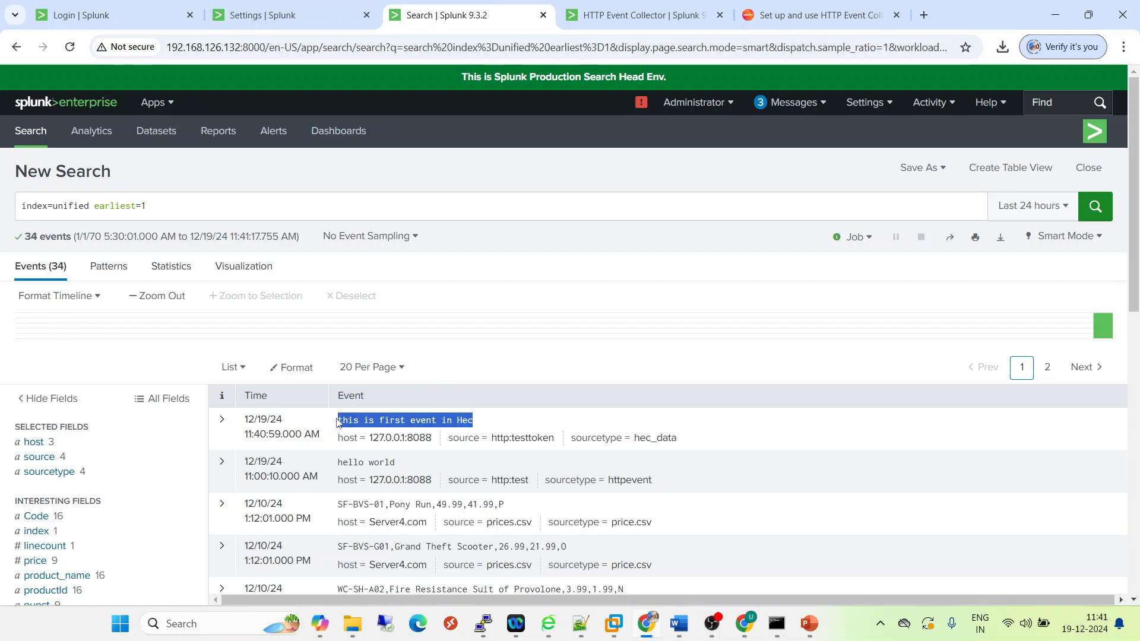
pyautogui.click(181, 210)
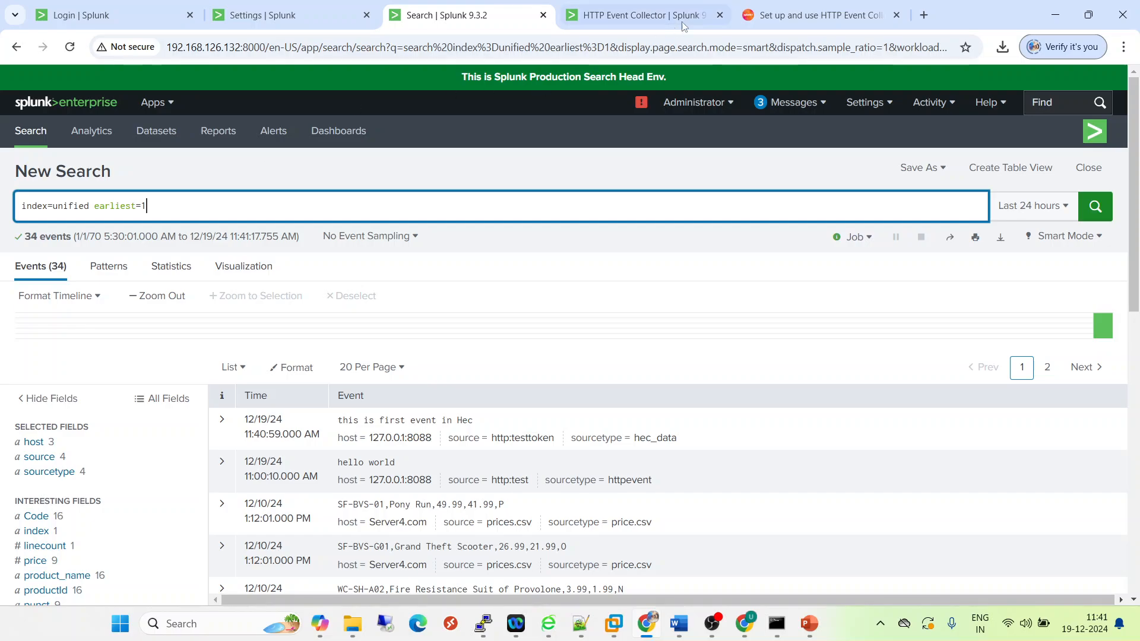
pyautogui.click(790, 18)
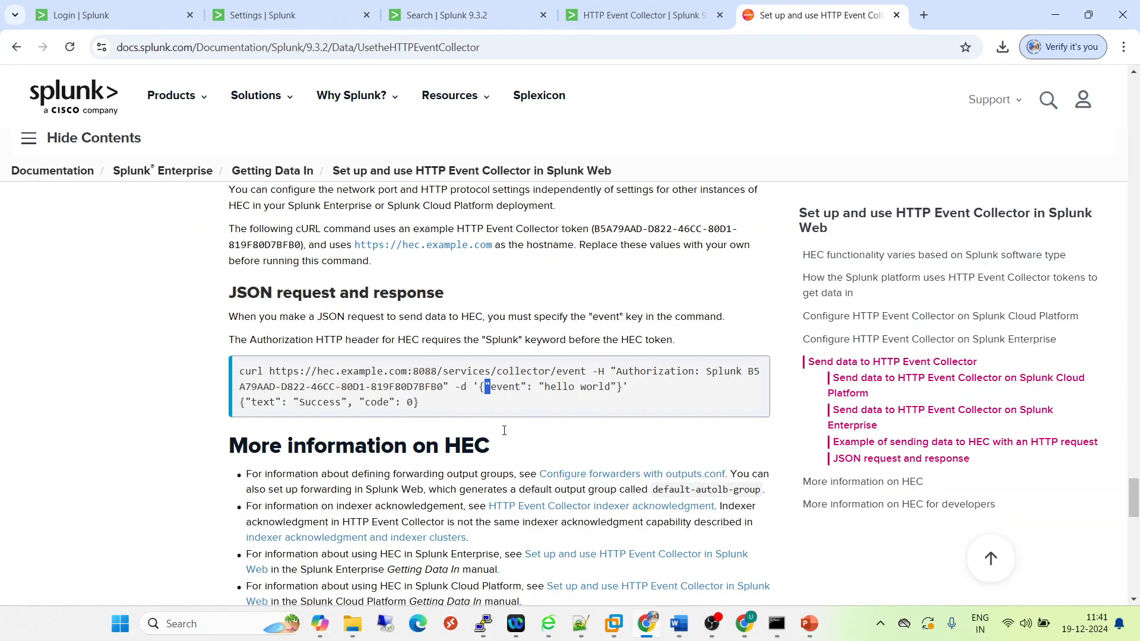
pyautogui.click(609, 19)
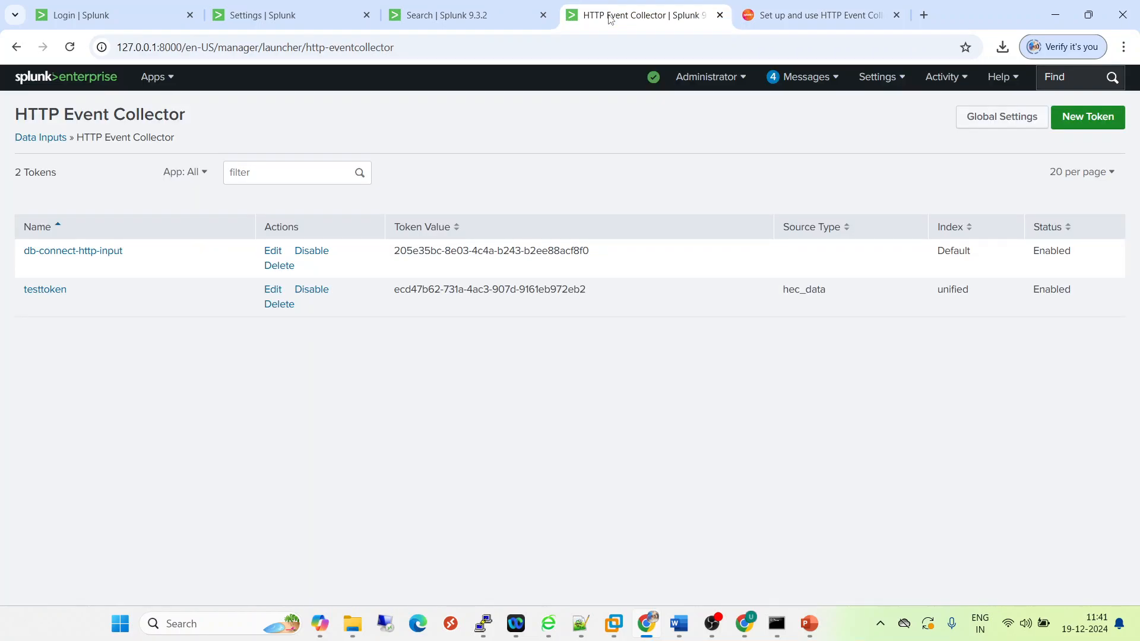
pyautogui.click(459, 13)
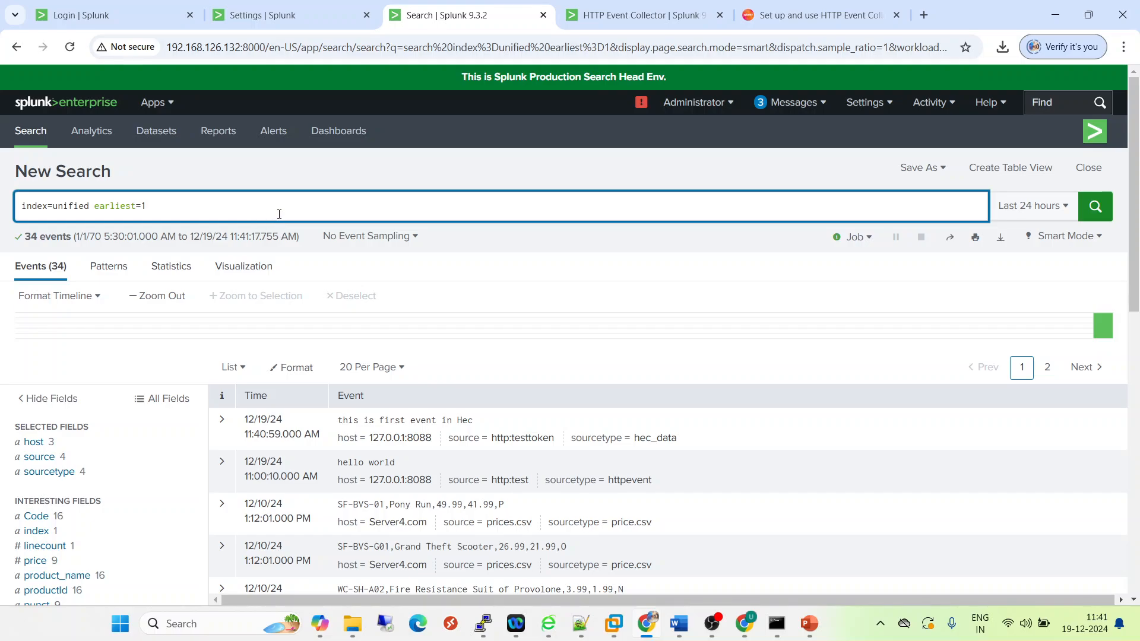
pyautogui.click(790, 17)
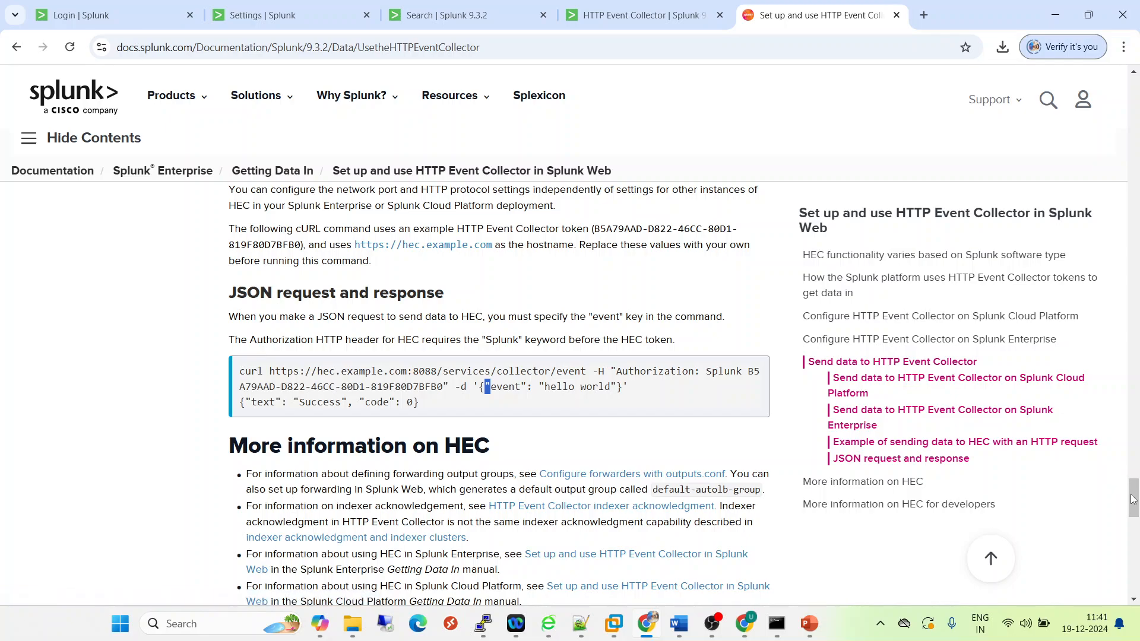
pyautogui.moveTo(1133, 499); pyautogui.dragTo(1133, 455)
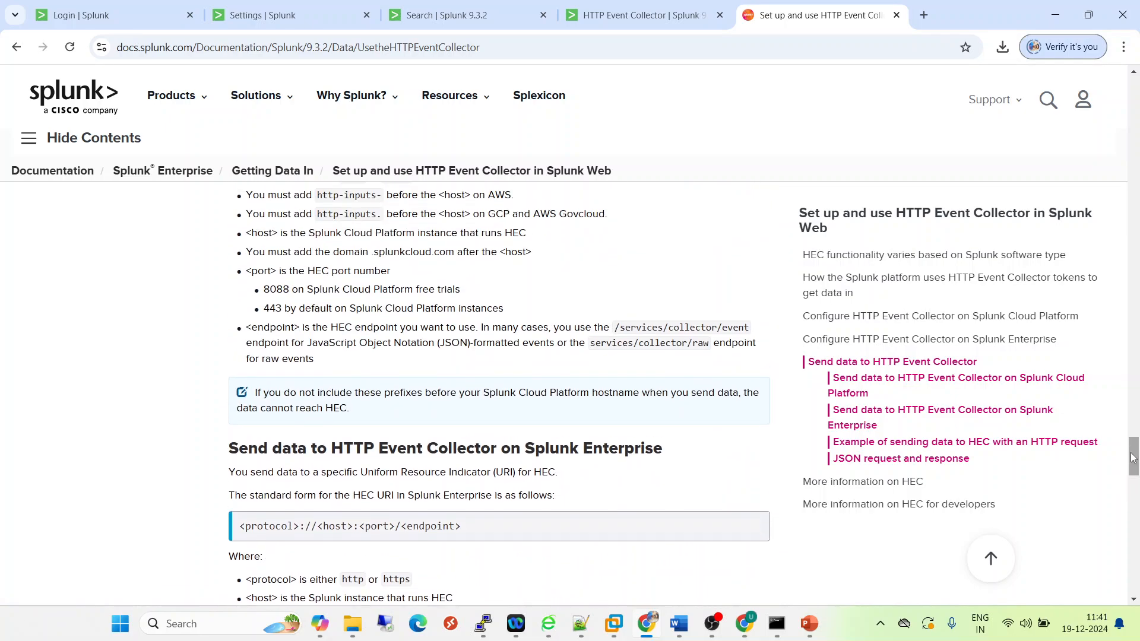
# - Switch to the running PowerPoint slide show and advance from the How It Works slide to the closing Thank You slide
pyautogui.moveTo(810, 623)
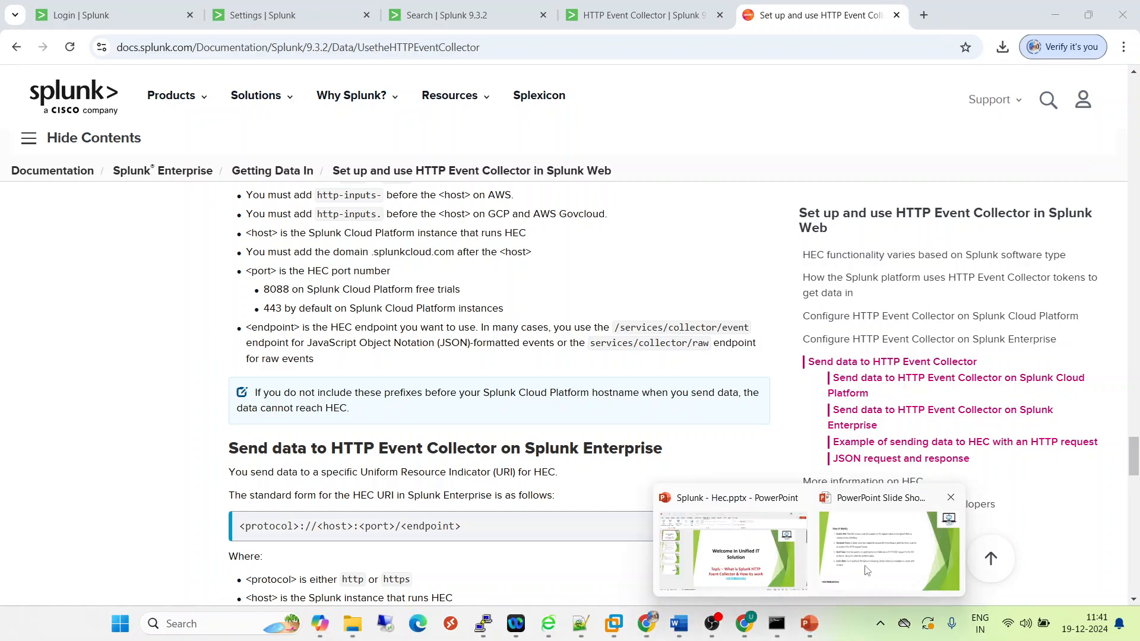
pyautogui.click(867, 564)
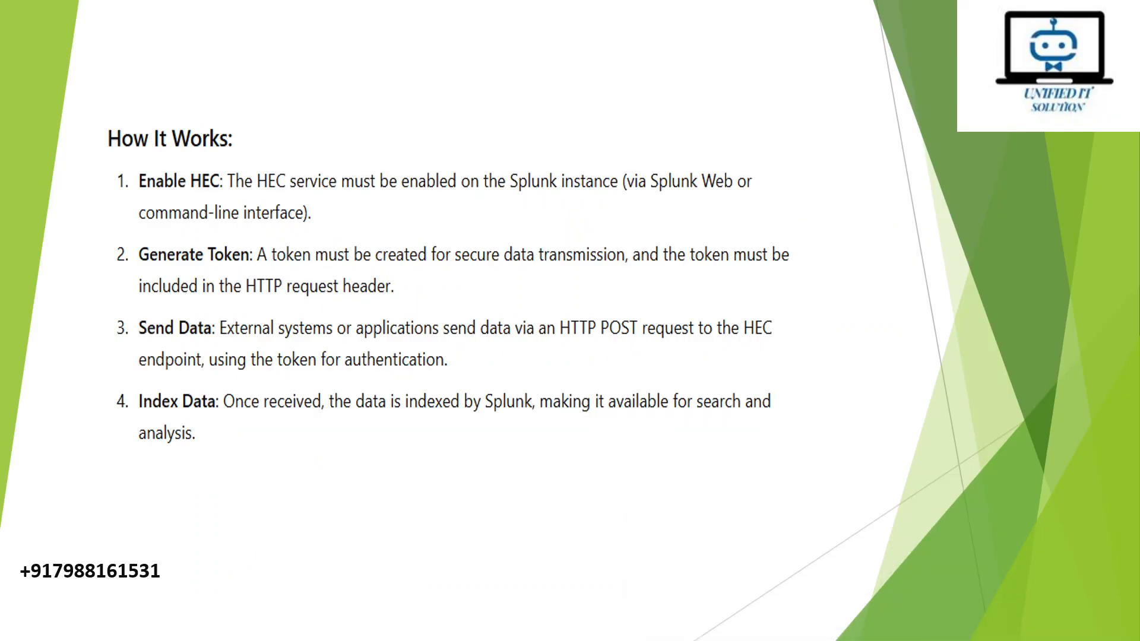
pyautogui.press('Right')
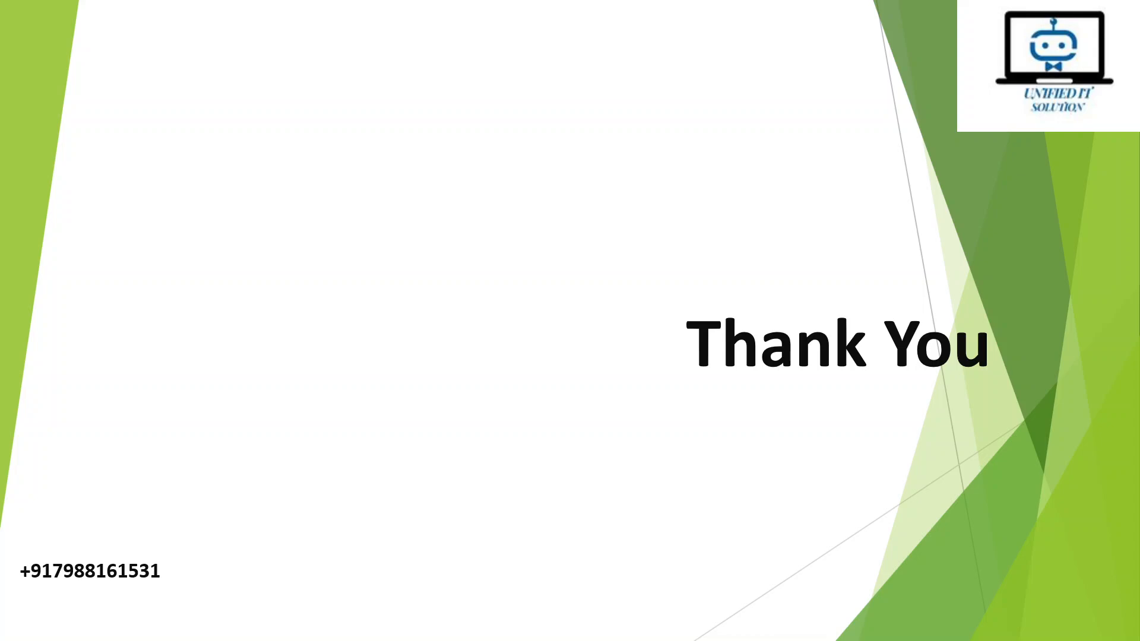
pyautogui.hotkey('alt', 'Tab')
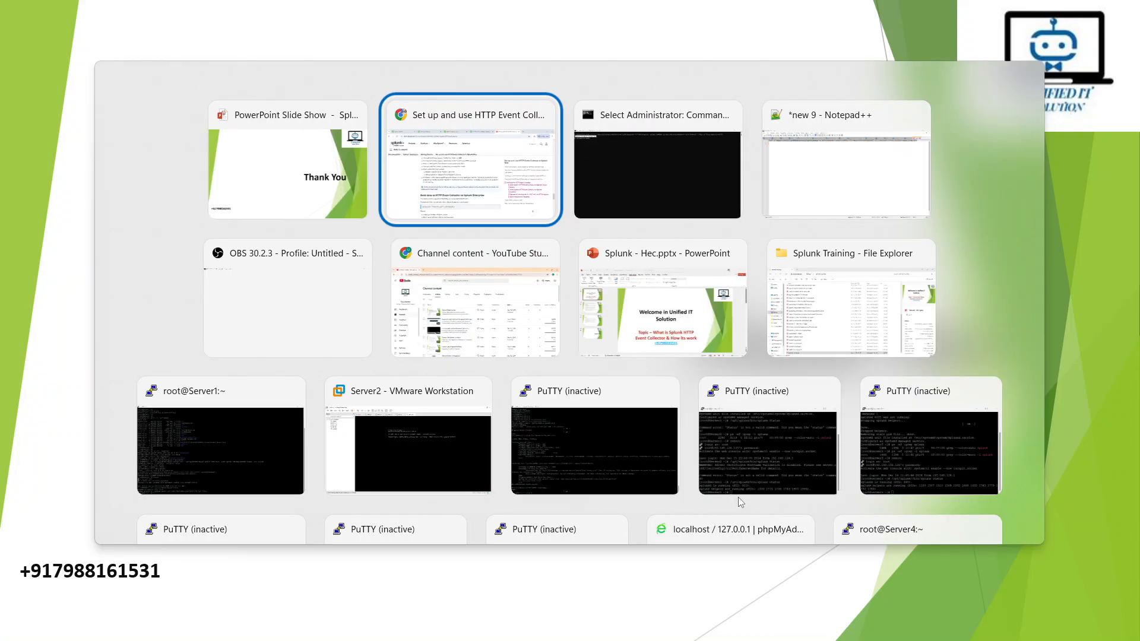
pyautogui.hotkey('alt', 'Tab')
pyautogui.hotkey('alt', 'Tab')
pyautogui.hotkey('alt', 'Tab')
pyautogui.hotkey('alt', 'Tab')
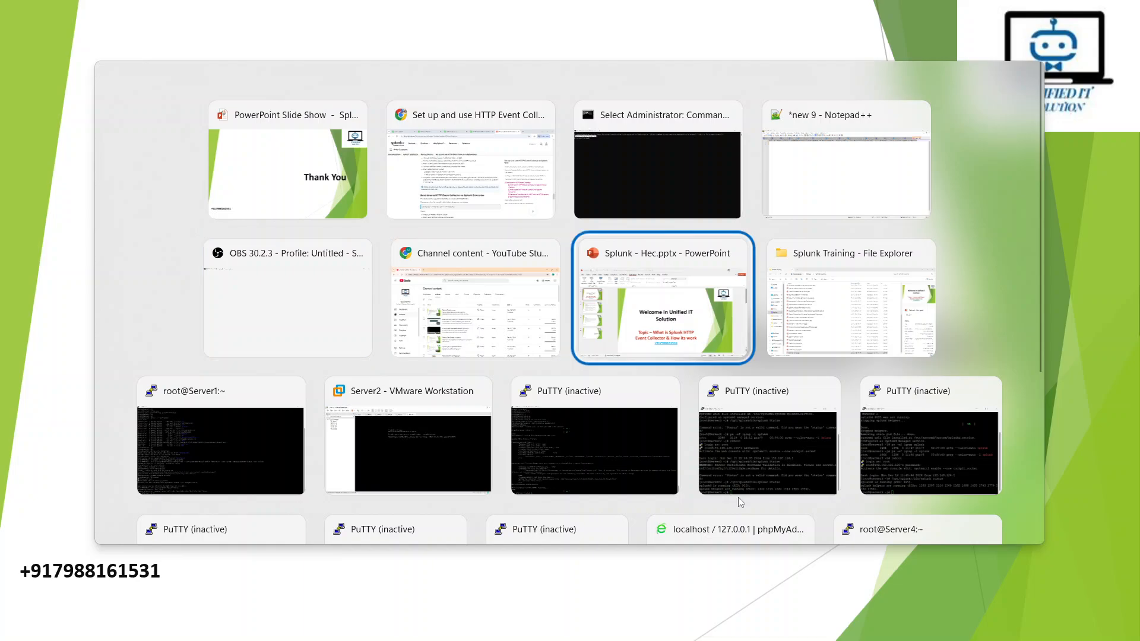